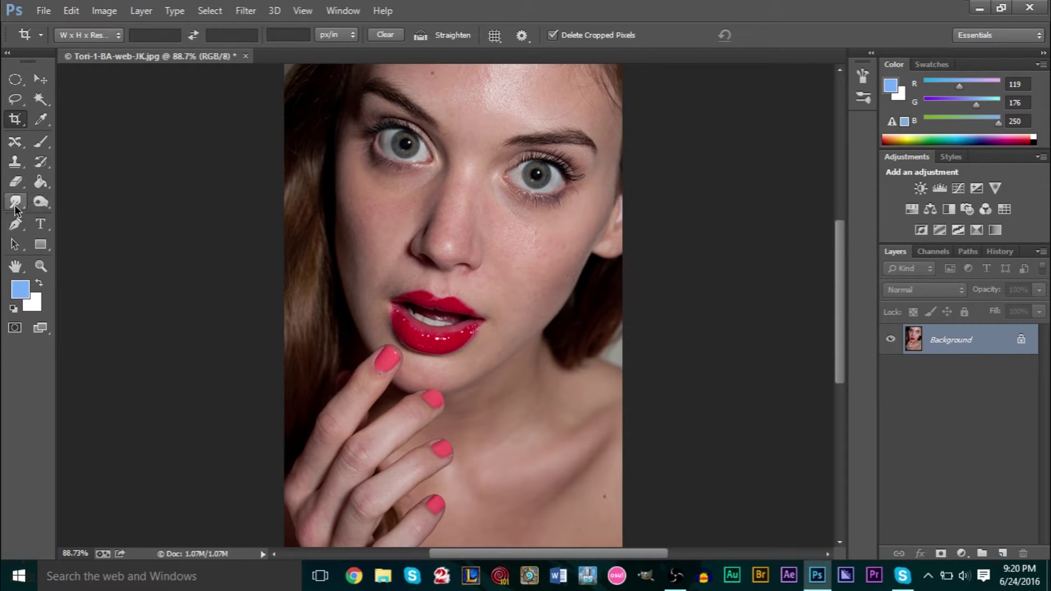
Activate the Healing Brush Tool with a sampled source for retouching the portrait's skin.
click(16, 141)
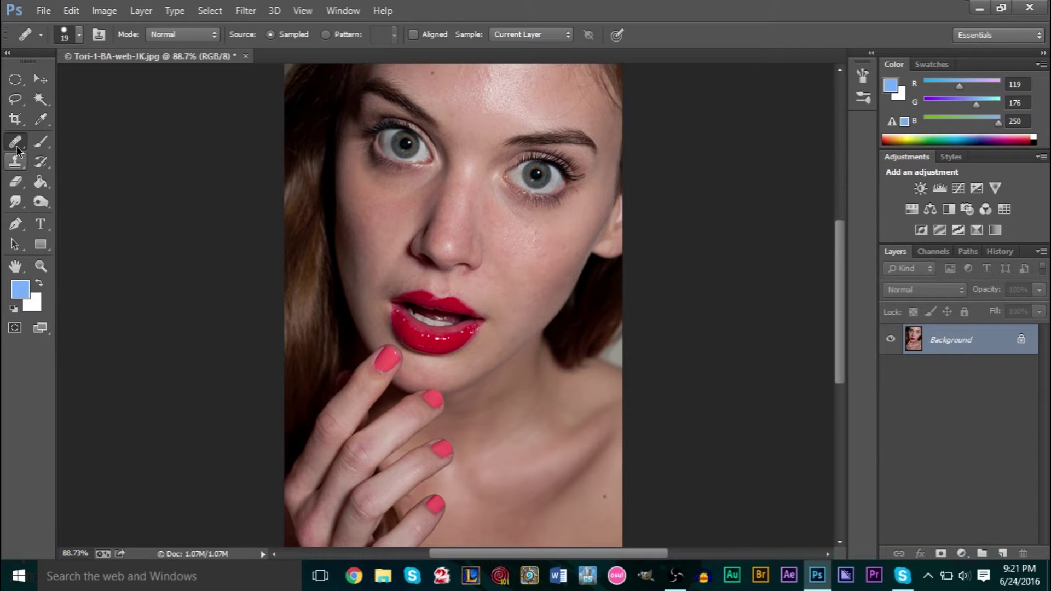
right_click(17, 149)
click(69, 156)
Reduce the healing brush size to 7 to suit the dark mole on the forehead.
scroll(558, 321, up, 6)
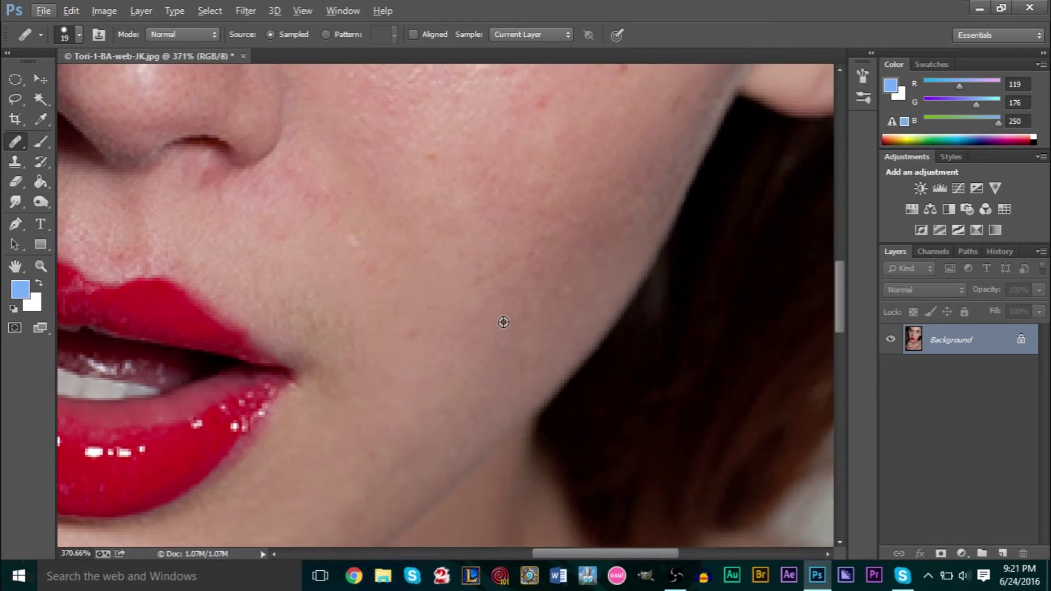
scroll(504, 322, up, 3)
scroll(445, 323, down, 4)
scroll(347, 321, up, 2)
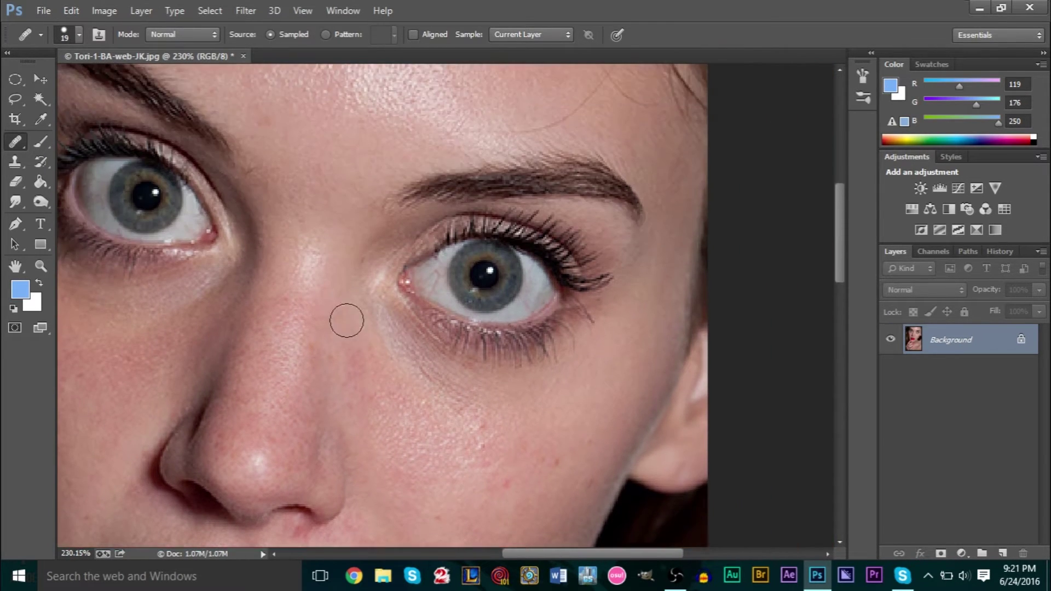
scroll(347, 320, up, 4)
scroll(173, 228, up, 2)
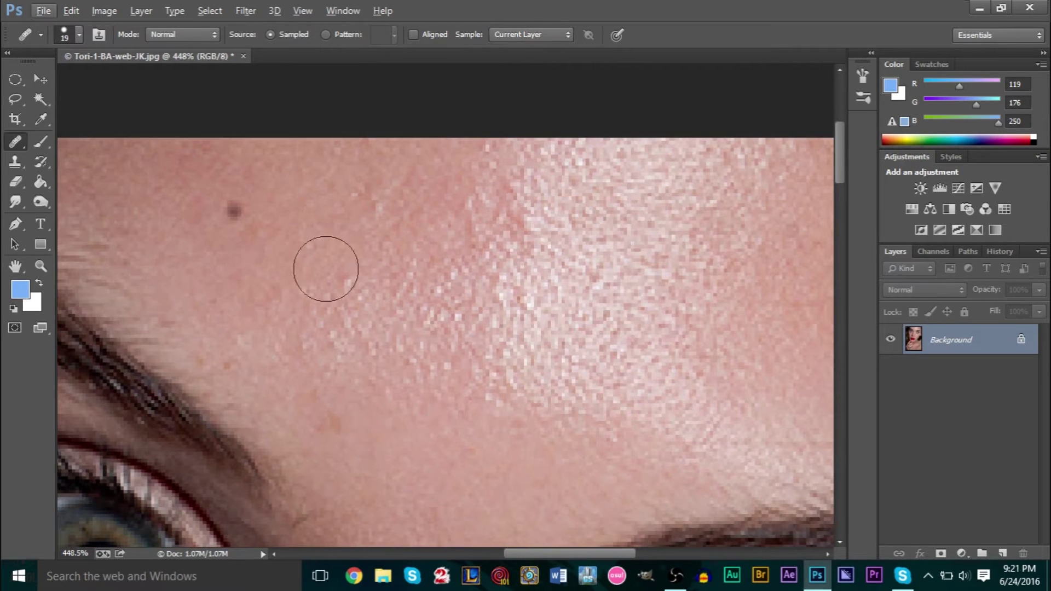
scroll(235, 216, up, 1)
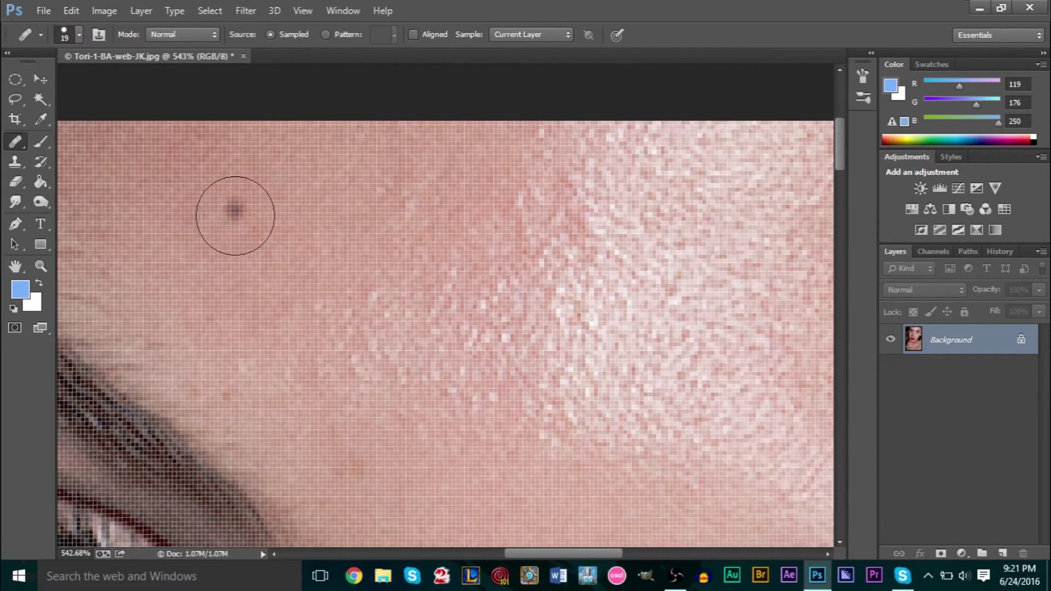
scroll(244, 222, down, 1)
key(bracketleft)
key(bracketleft)
key(bracketleft)
key(bracketleft)
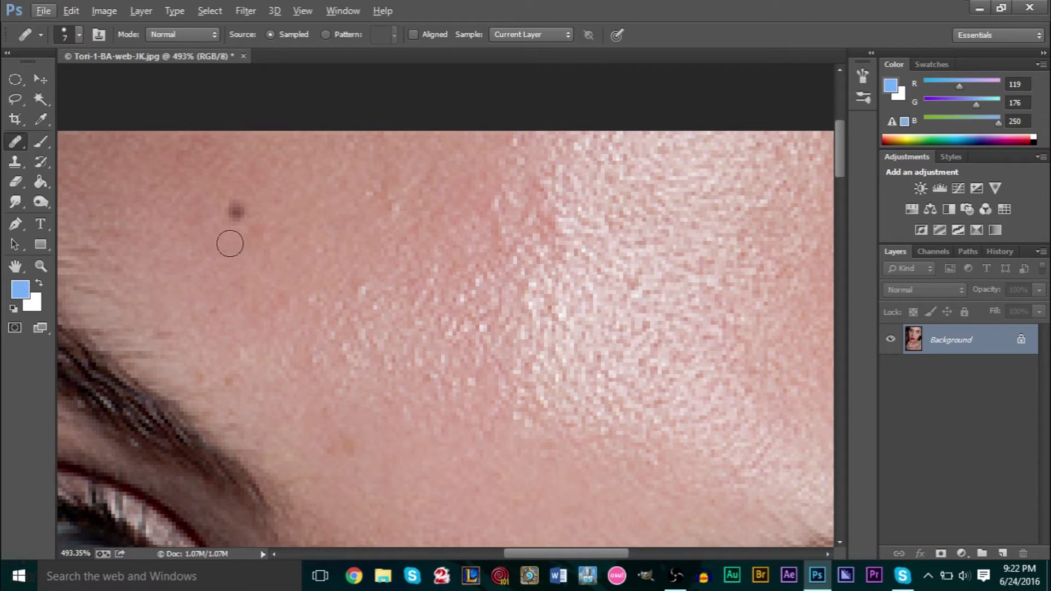
Try healing the forehead mole with skin sampled beside it, and undo the attempts.
key(alt)
alt+click(178, 176)
click(236, 213)
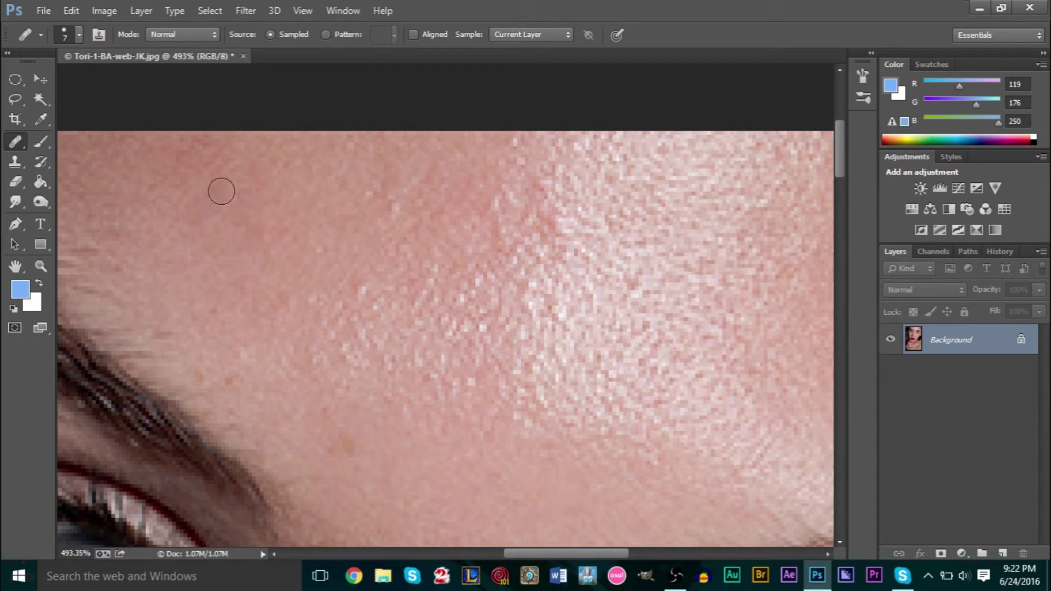
key(ctrl+alt+z)
drag(228, 214, 243, 219)
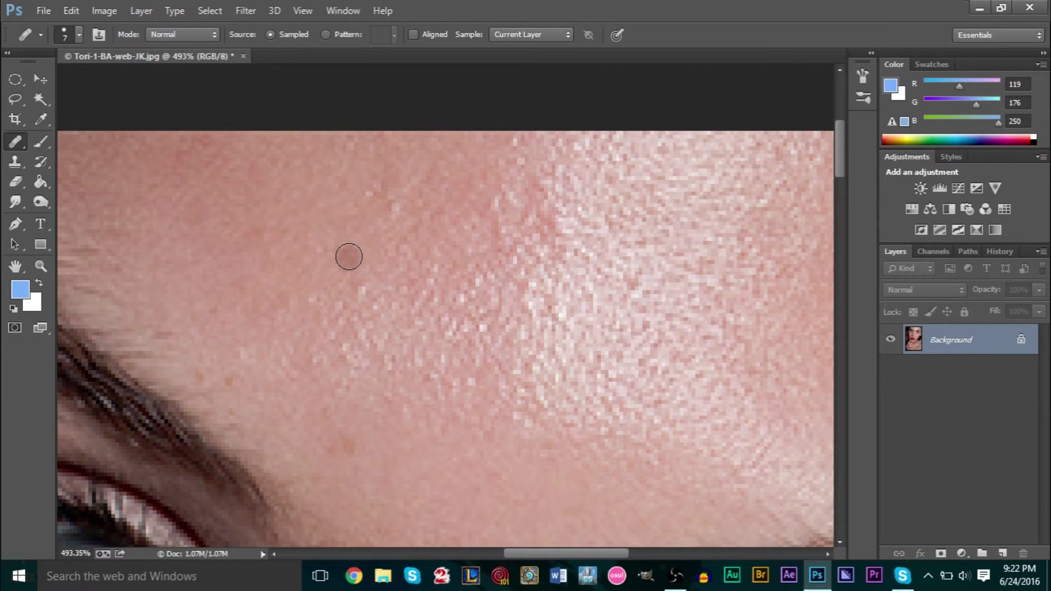
key(ctrl+z)
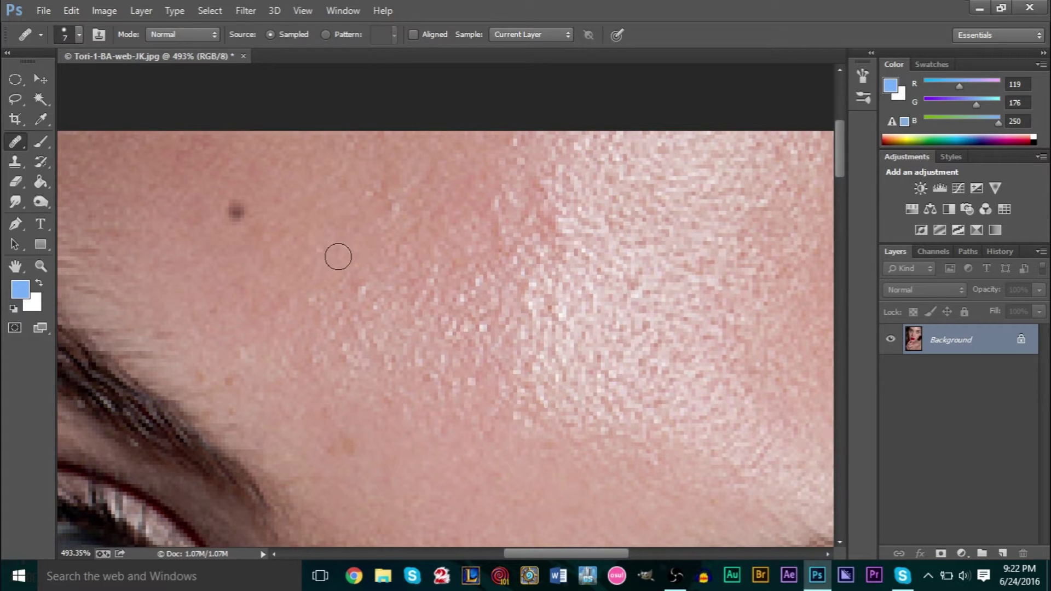
Try covering the forehead mole with nearby skin using the Clone Stamp Tool, and undo it.
click(16, 162)
alt+click(146, 167)
click(236, 226)
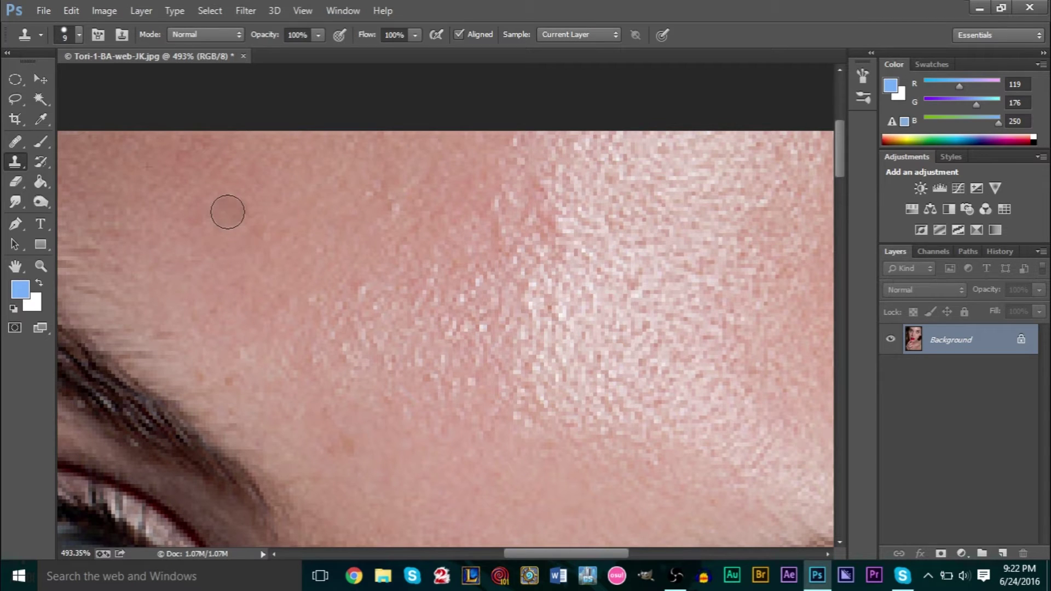
key(ctrl+z)
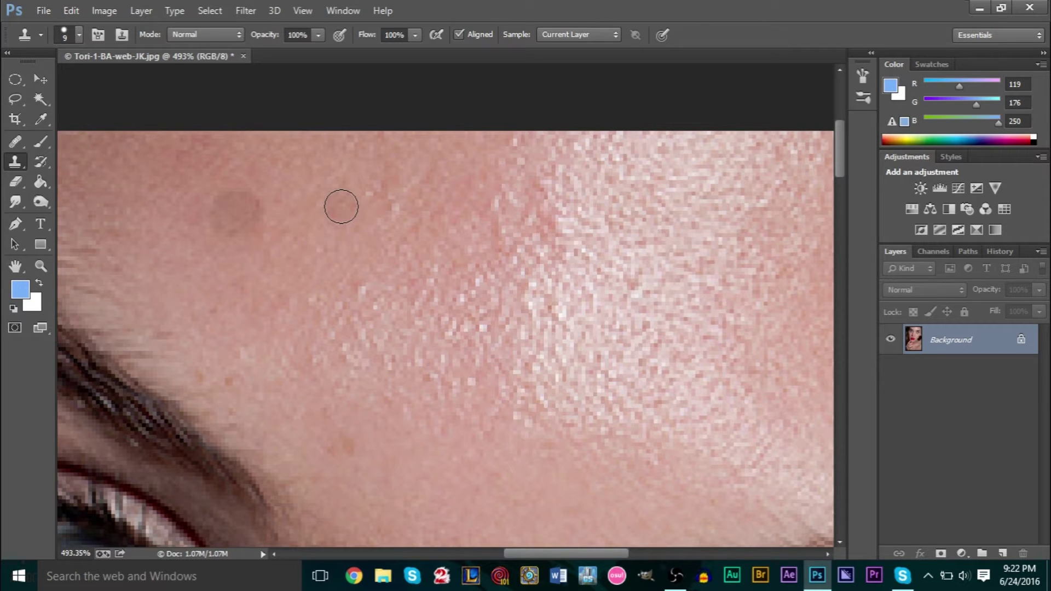
Remove the forehead mole with the Healing Brush Tool, sampling clean skin next to it.
click(16, 143)
alt+click(151, 174)
click(235, 212)
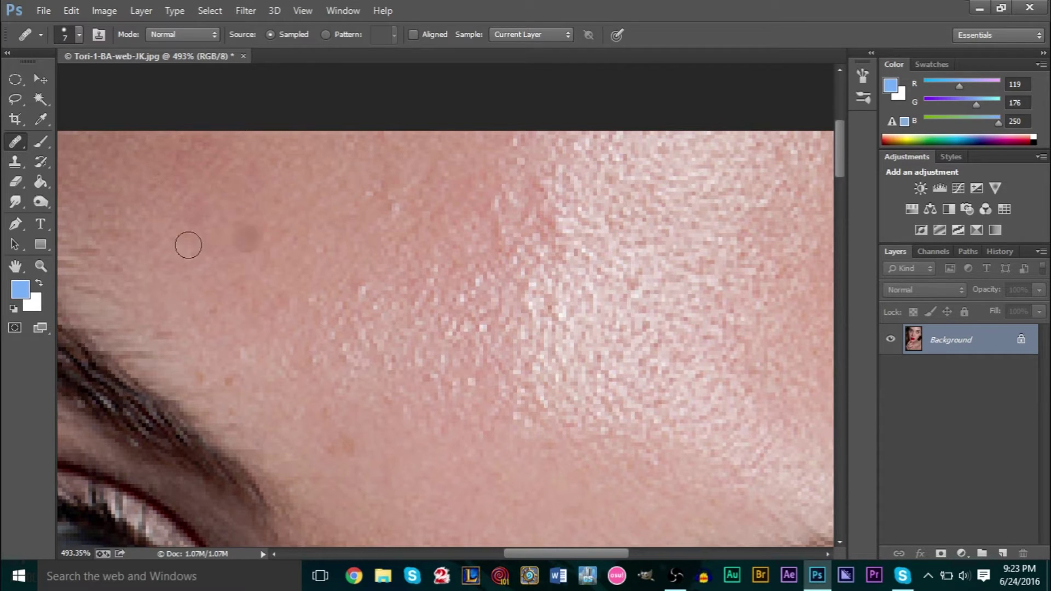
Heal the small brown spots just above the inner end of the eyebrow using adjacent clean skin.
click(247, 386)
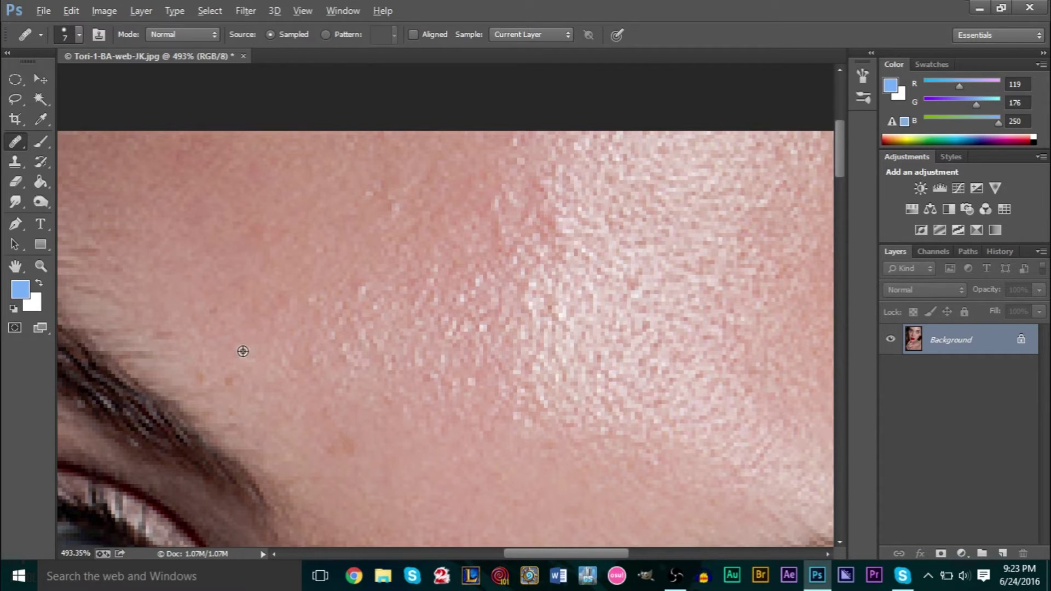
alt+click(213, 347)
click(228, 382)
click(207, 371)
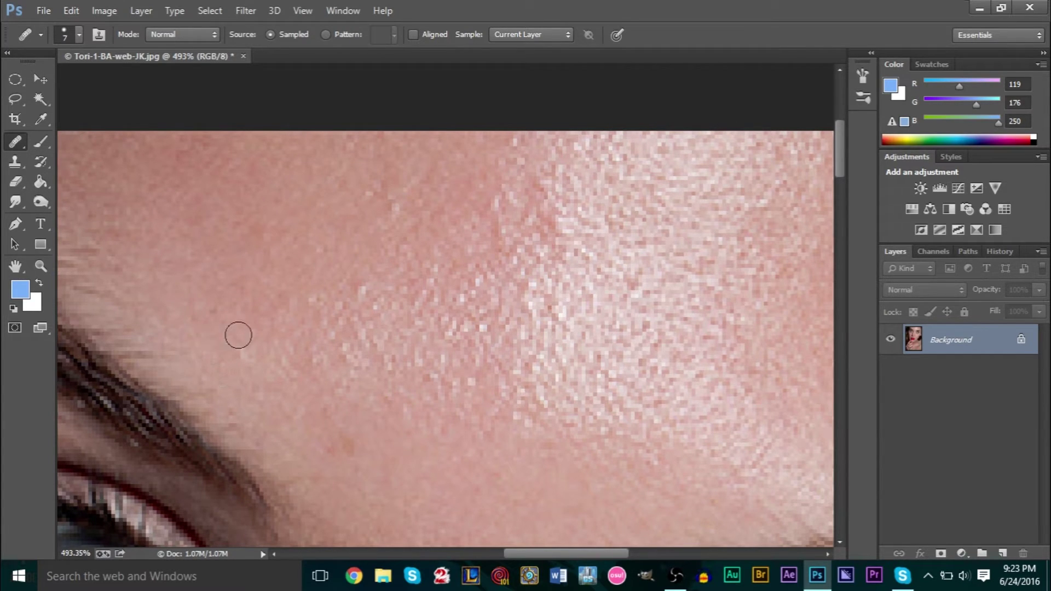
Heal the brownish blemish on the lower forehead between the eyebrows with skin sampled beneath it.
scroll(347, 355, down, 2)
scroll(348, 355, down, 1)
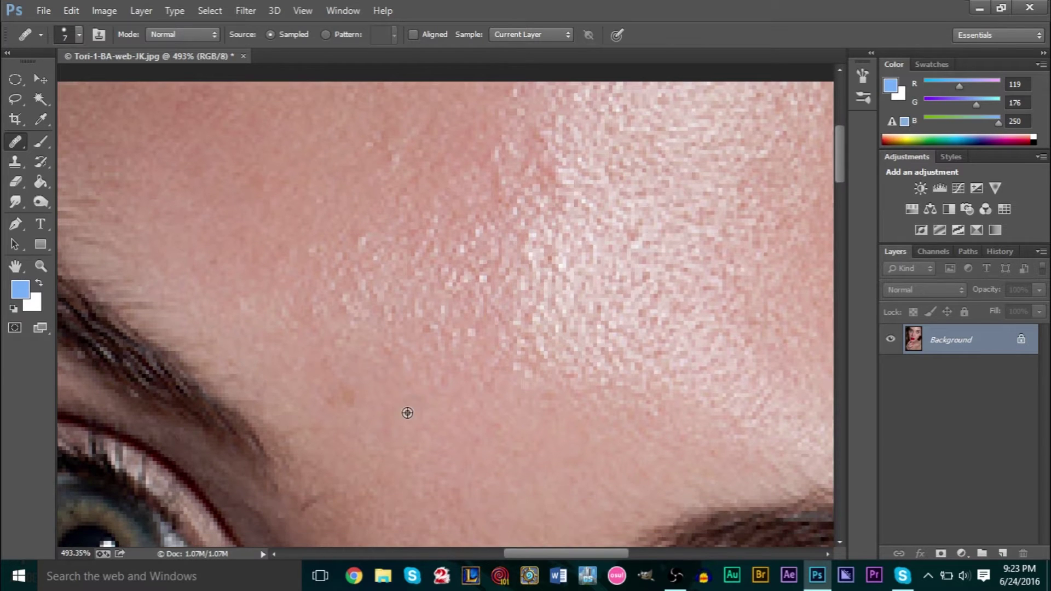
alt+click(377, 441)
drag(326, 397, 342, 403)
drag(465, 341, 468, 355)
Try the Clone Stamp Tool on the forehead skin above the eyebrow, and switch to the Smudge Tool.
scroll(249, 286, down, 1)
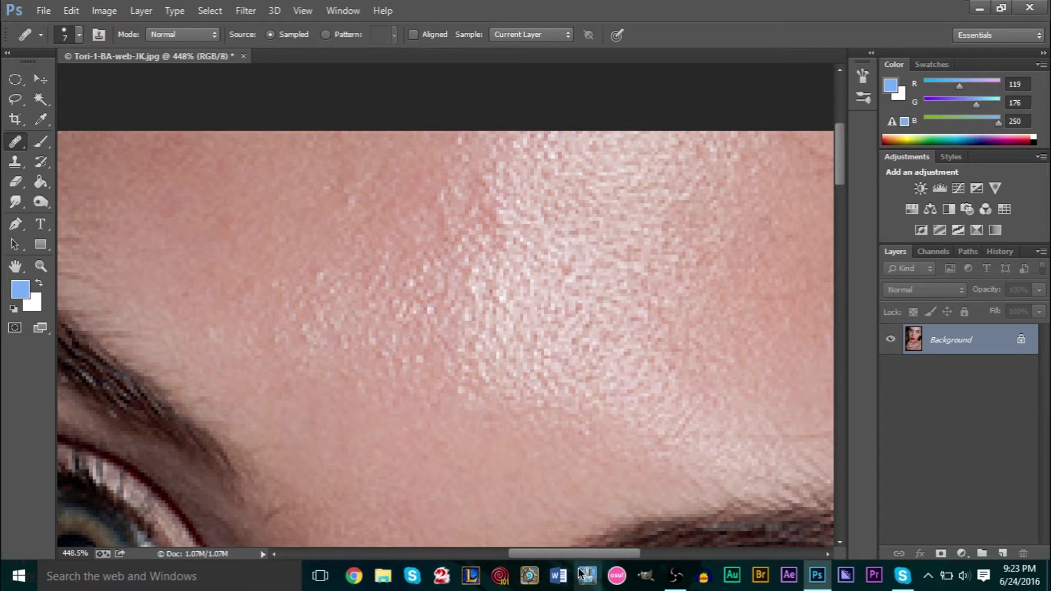
drag(593, 557, 559, 560)
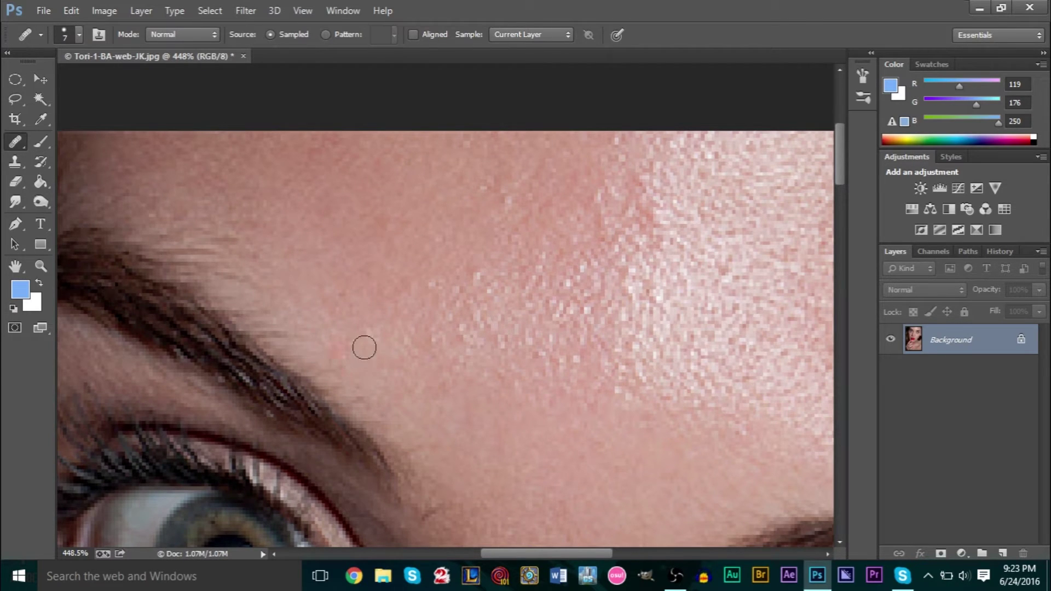
click(17, 161)
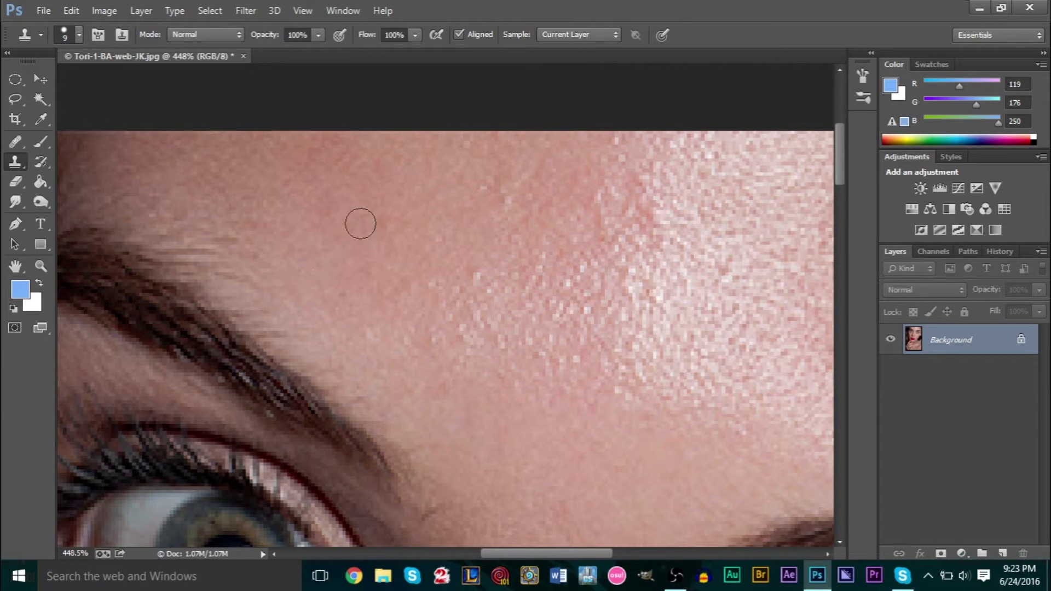
alt+click(326, 202)
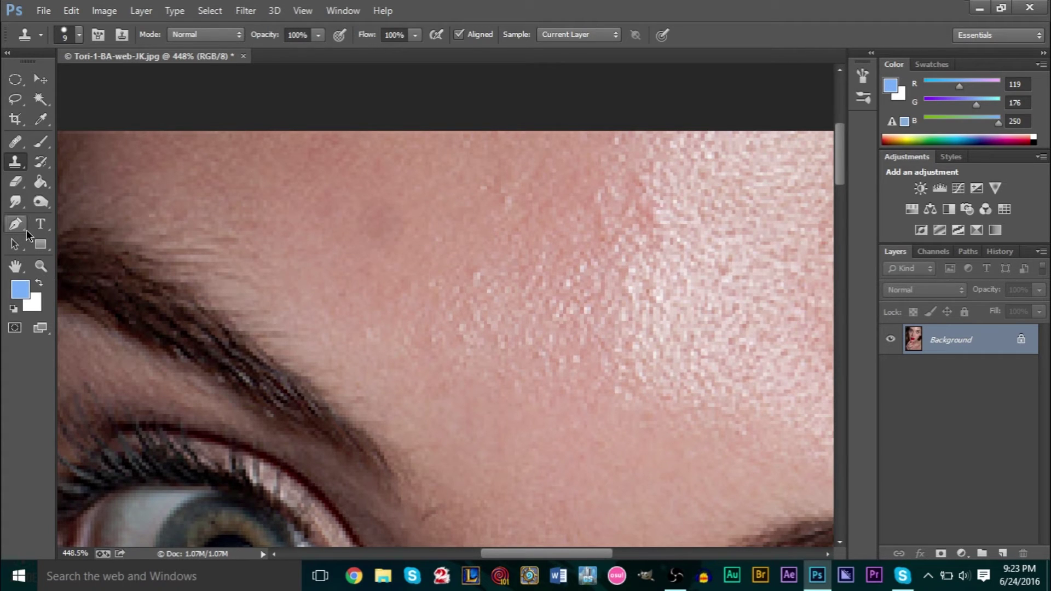
click(16, 202)
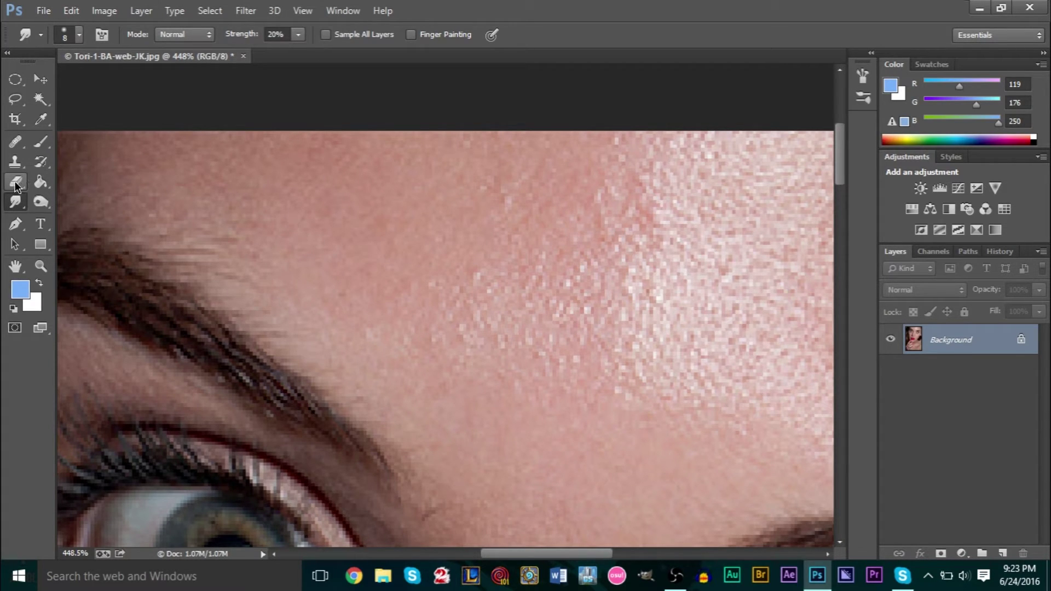
Even out the forehead skin above the eyebrow with the Healing Brush Tool, sampling nearby skin.
click(15, 141)
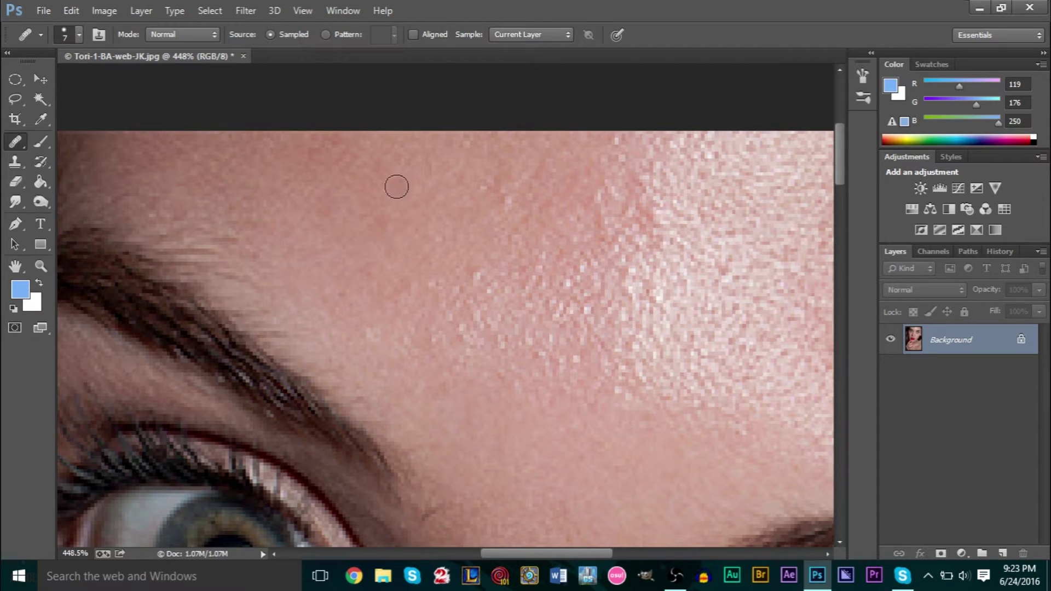
alt+click(357, 187)
click(444, 238)
click(397, 297)
click(401, 258)
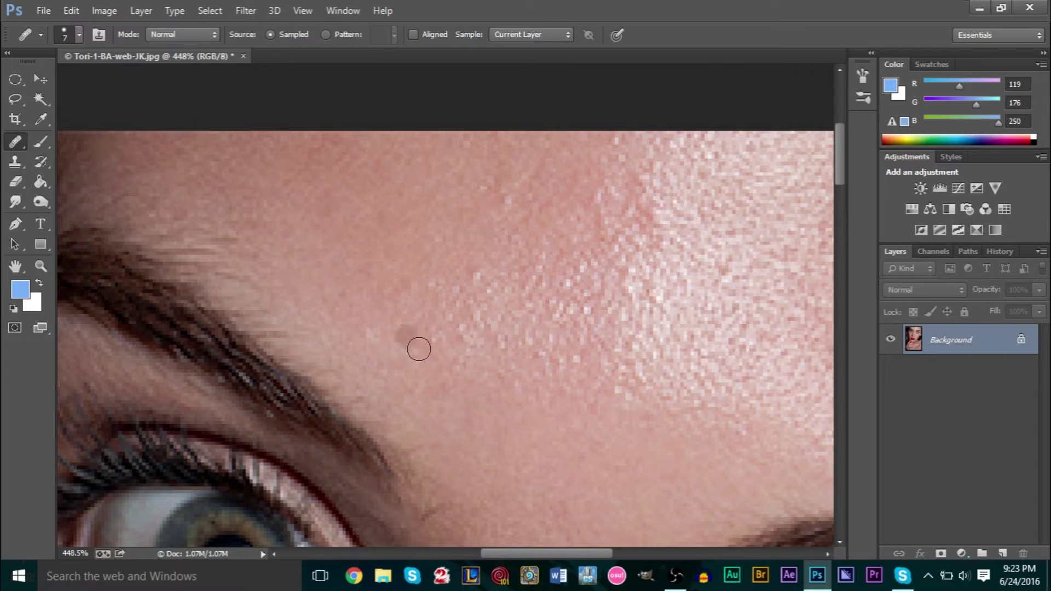
Examine the skin between the eyebrows and along the cheek and jawline for areas to retouch.
scroll(534, 406, down, 1)
scroll(536, 407, down, 3)
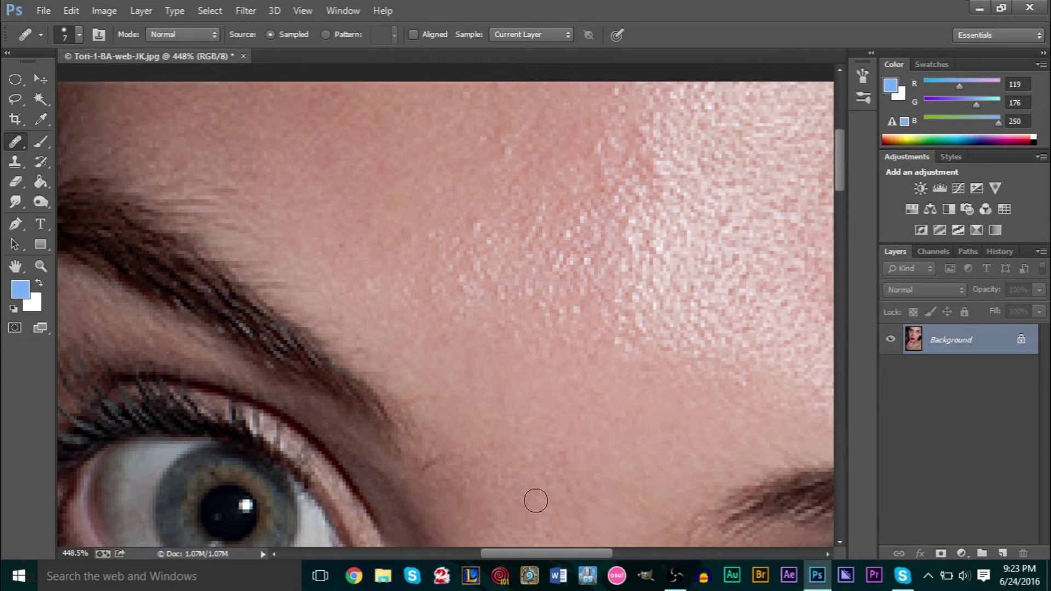
scroll(537, 482, down, 5)
scroll(539, 520, up, 3)
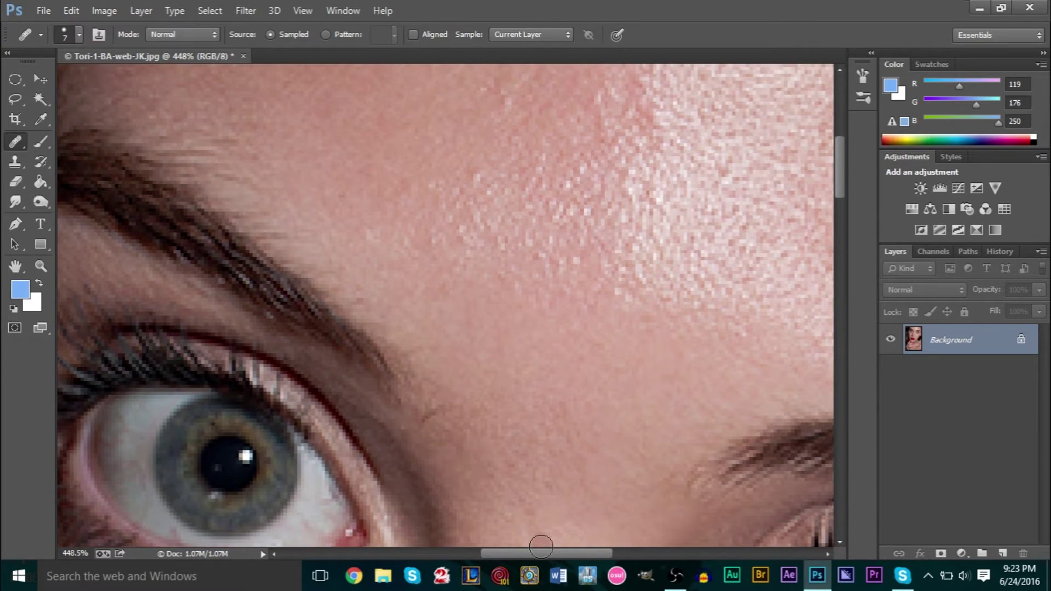
drag(540, 552, 617, 556)
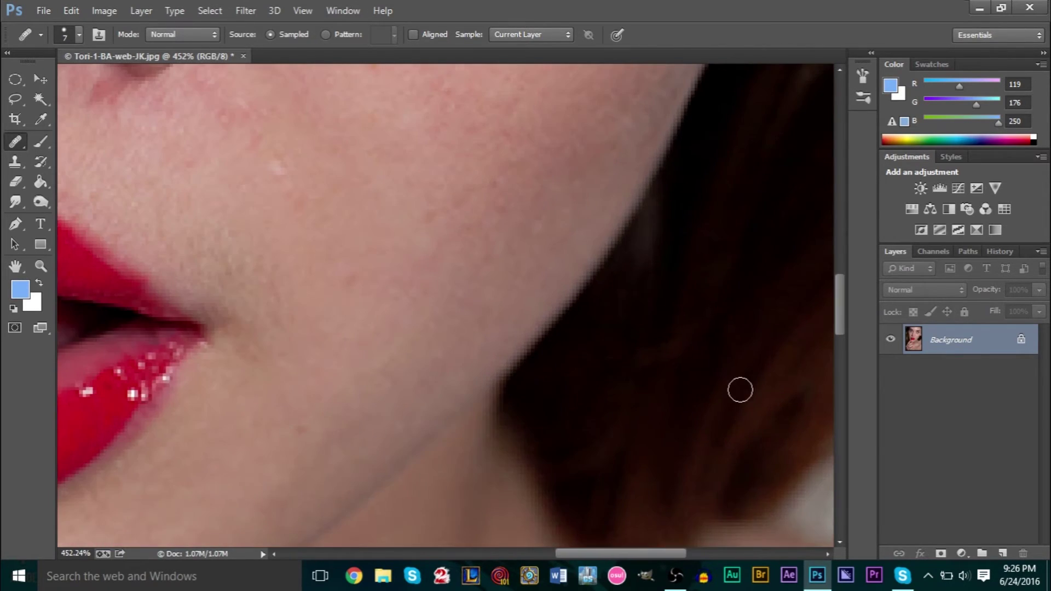
scroll(677, 341, up, 5)
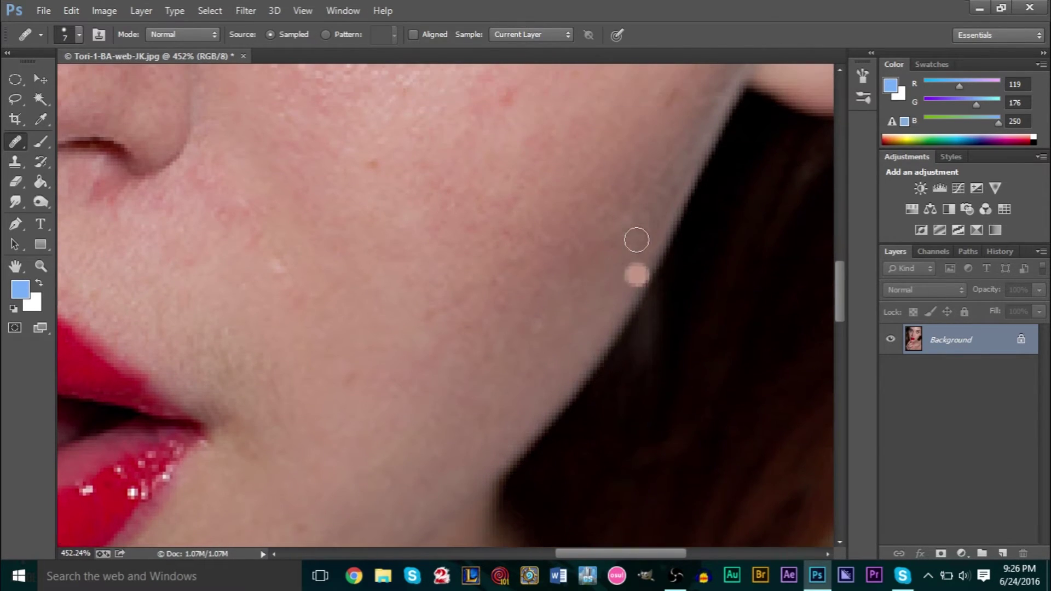
scroll(693, 258, up, 5)
scroll(639, 254, down, 4)
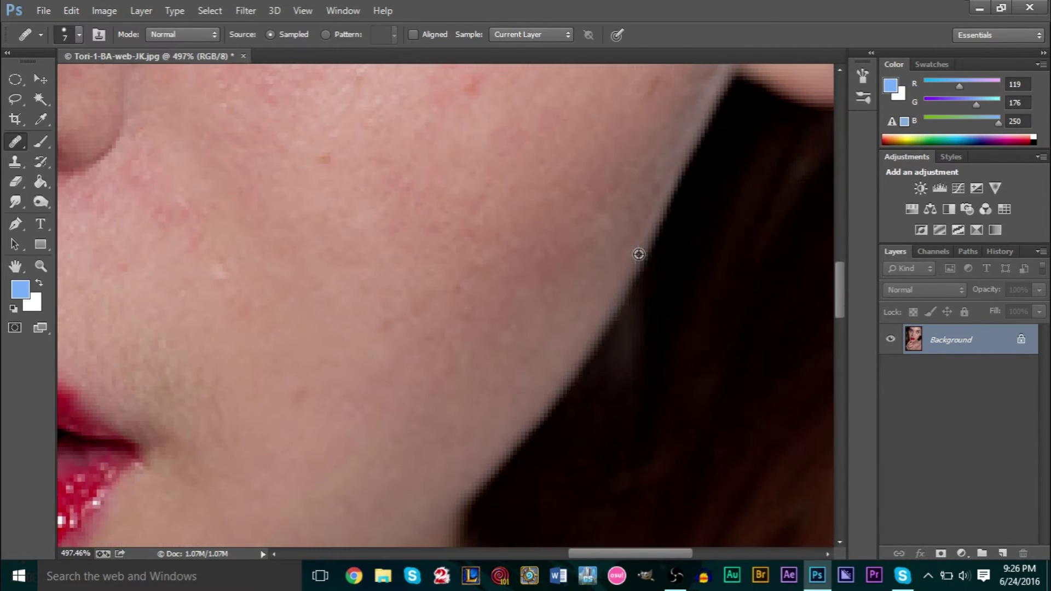
Set the foreground color to #1974ea and paint a small dot on the jawline edge with the Brush Tool.
click(20, 289)
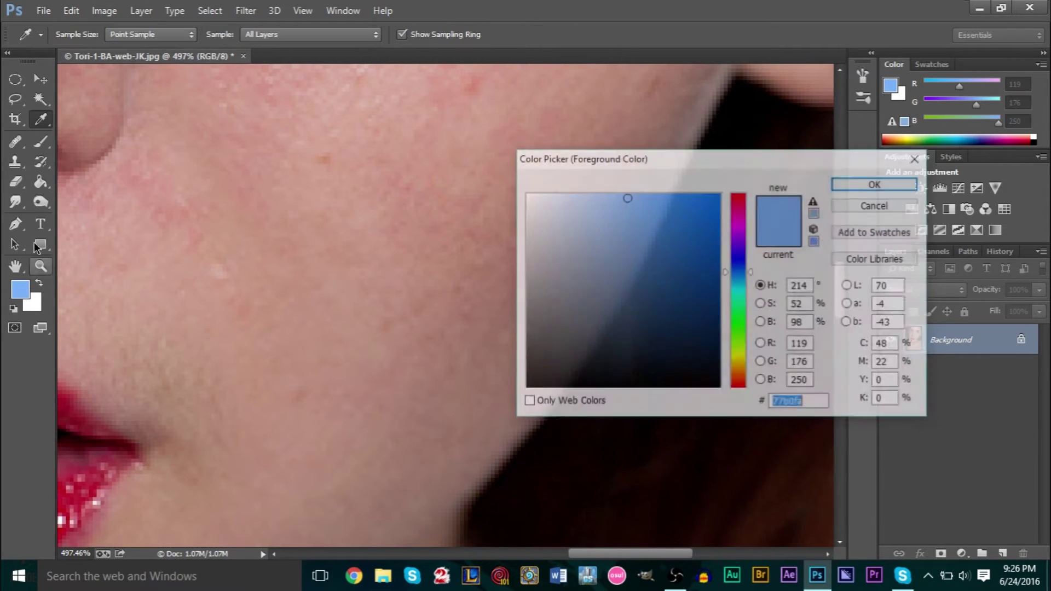
click(700, 209)
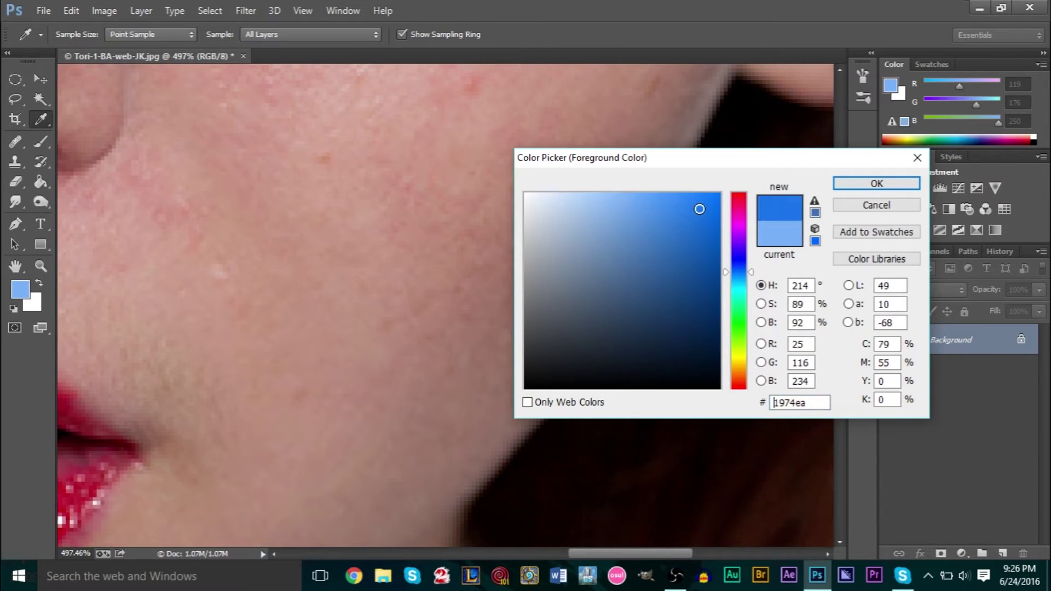
click(887, 185)
click(43, 144)
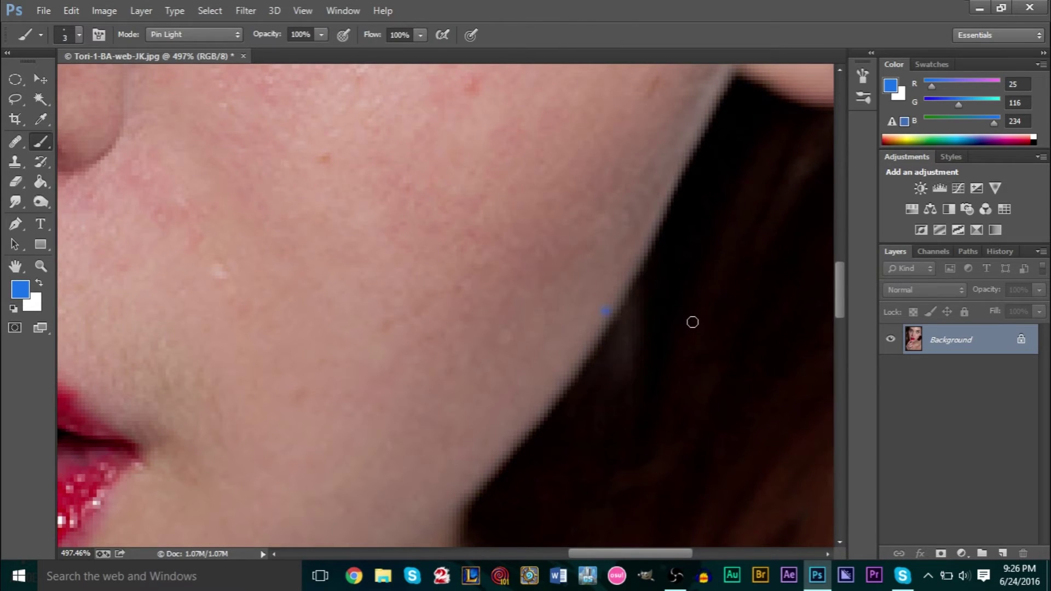
scroll(630, 319, up, 1)
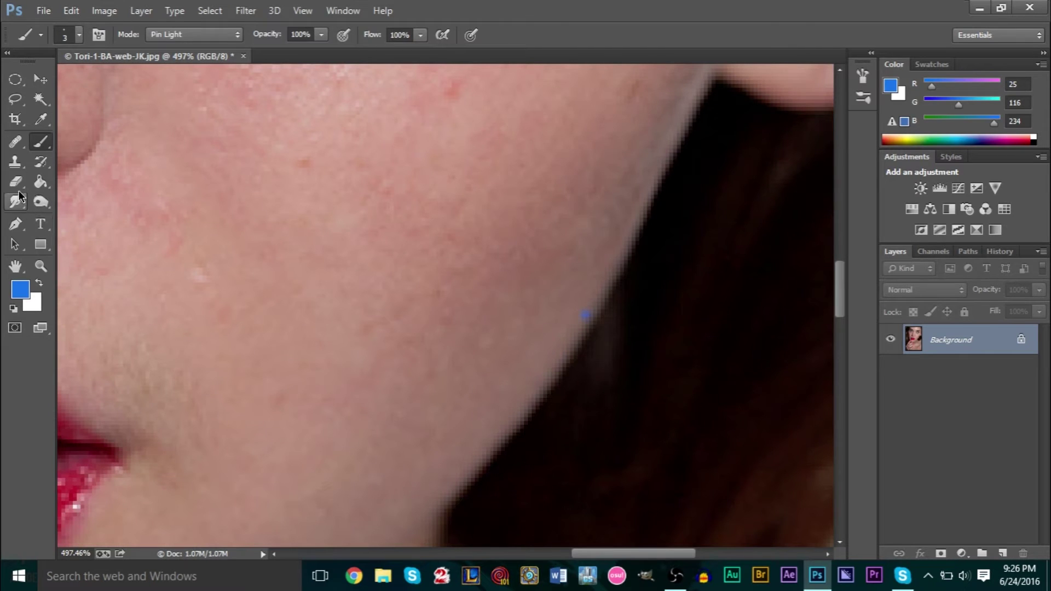
Try removing the blue dot on the jawline with the Healing Brush Tool, and undo the strokes.
click(15, 144)
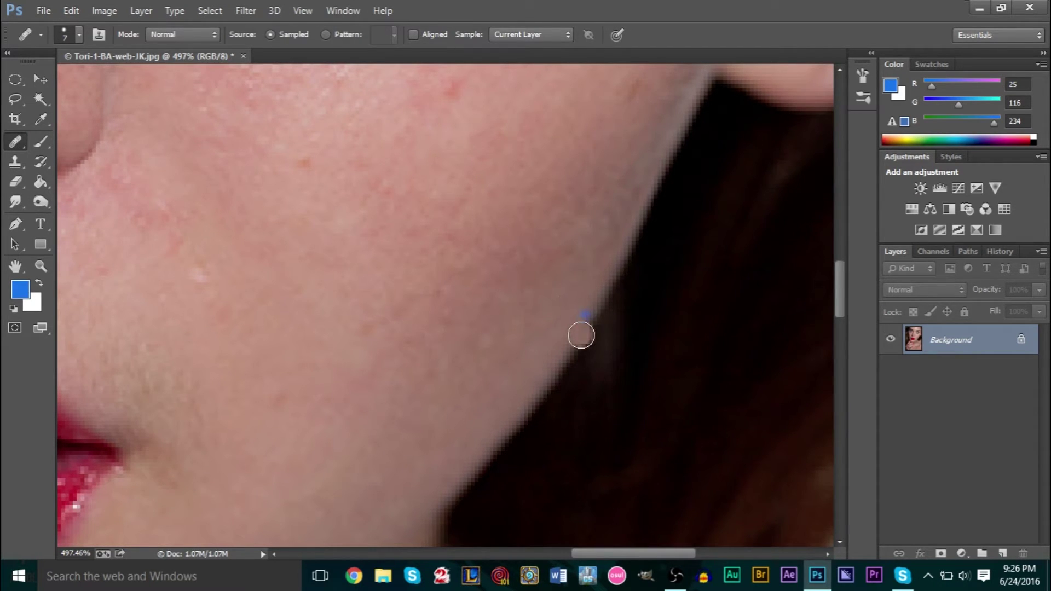
click(702, 315)
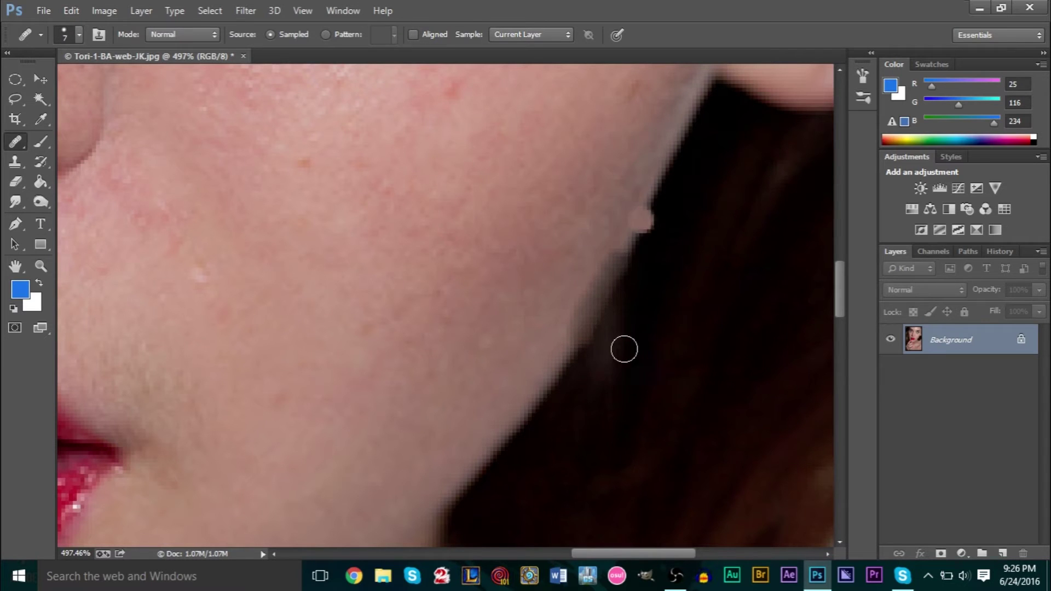
click(603, 335)
click(706, 327)
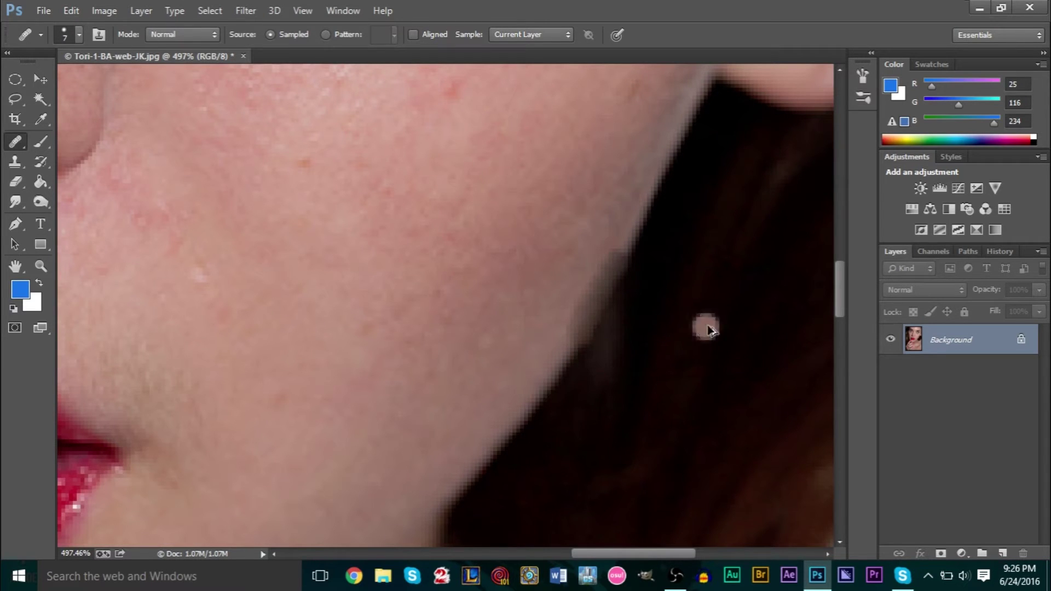
click(556, 390)
key(ctrl+alt+z)
key(ctrl+alt+z)
key(ctrl+alt+z)
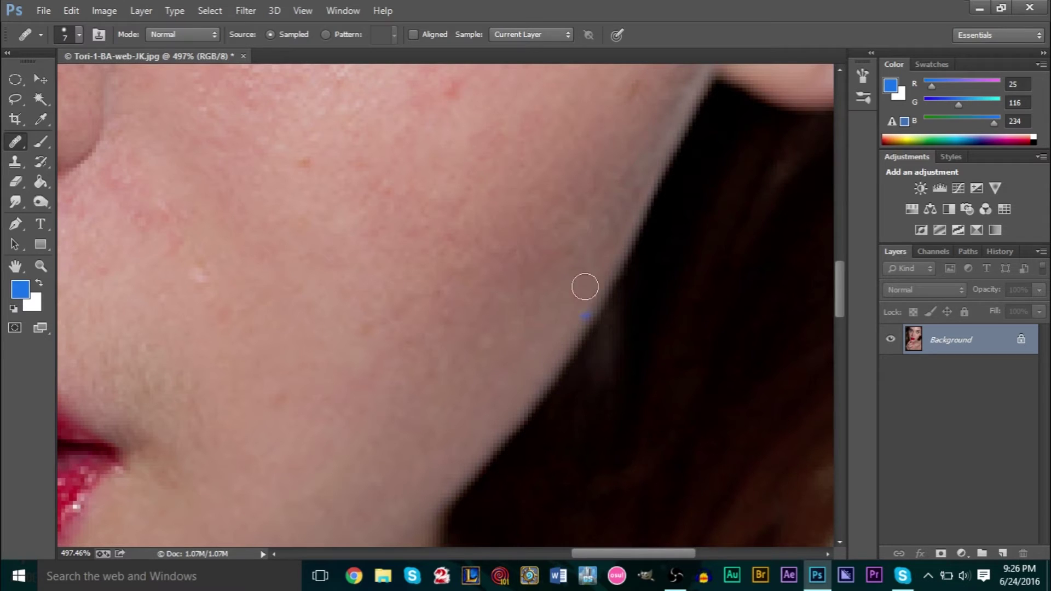
click(611, 379)
click(641, 207)
click(564, 370)
click(585, 360)
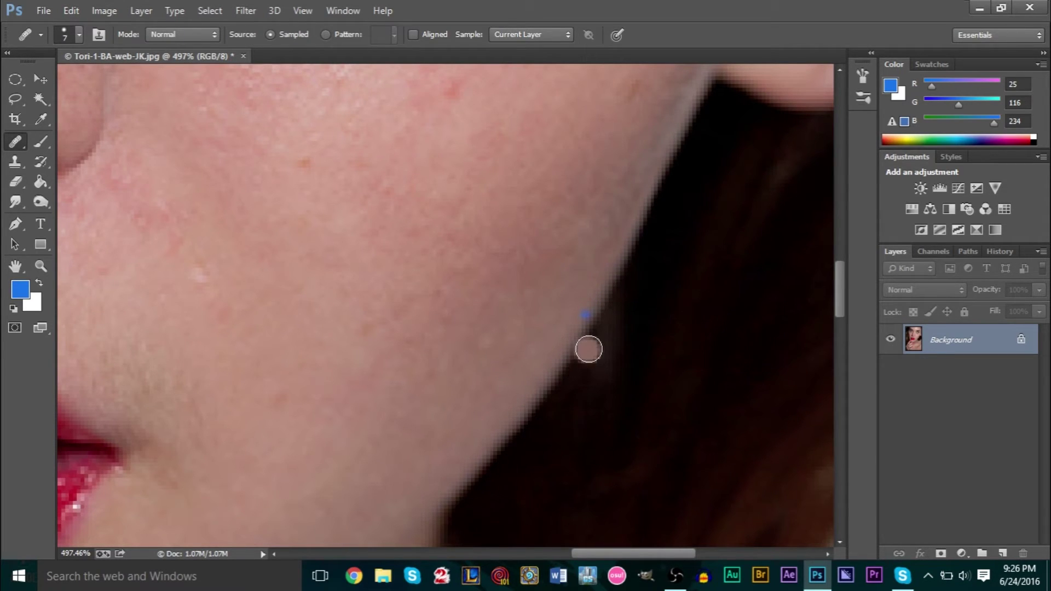
Cover the blue dot on the jawline edge with the Clone Stamp Tool, sampling the nearby skin along the edge.
click(16, 162)
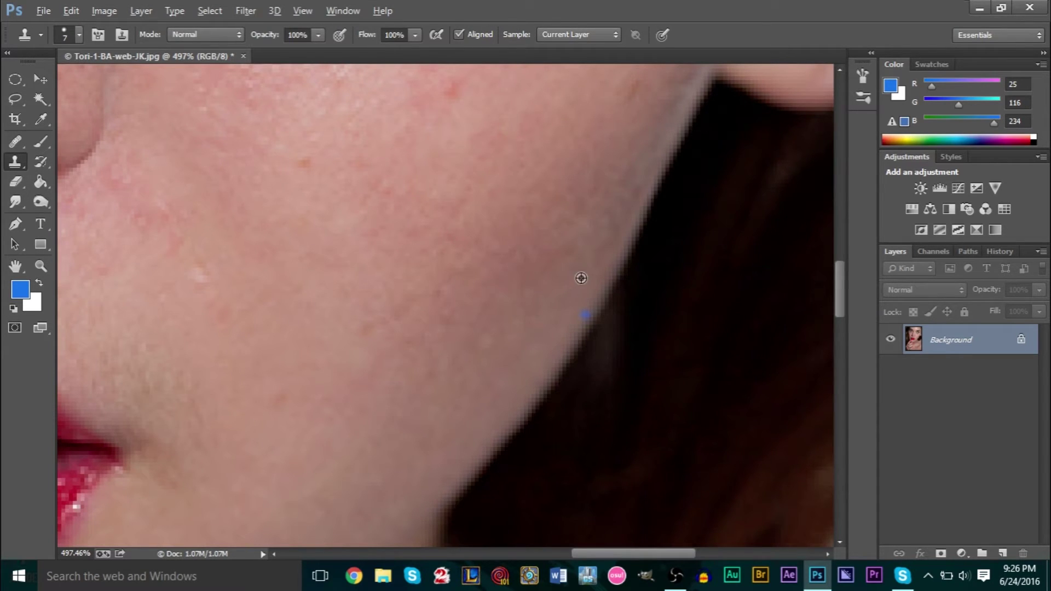
alt+click(603, 264)
drag(588, 300, 561, 333)
Clone a diagonal skin stroke across the upper cheek and blend it away with the Healing Brush Tool, sampling the skin below it.
alt+click(313, 266)
drag(274, 175, 417, 116)
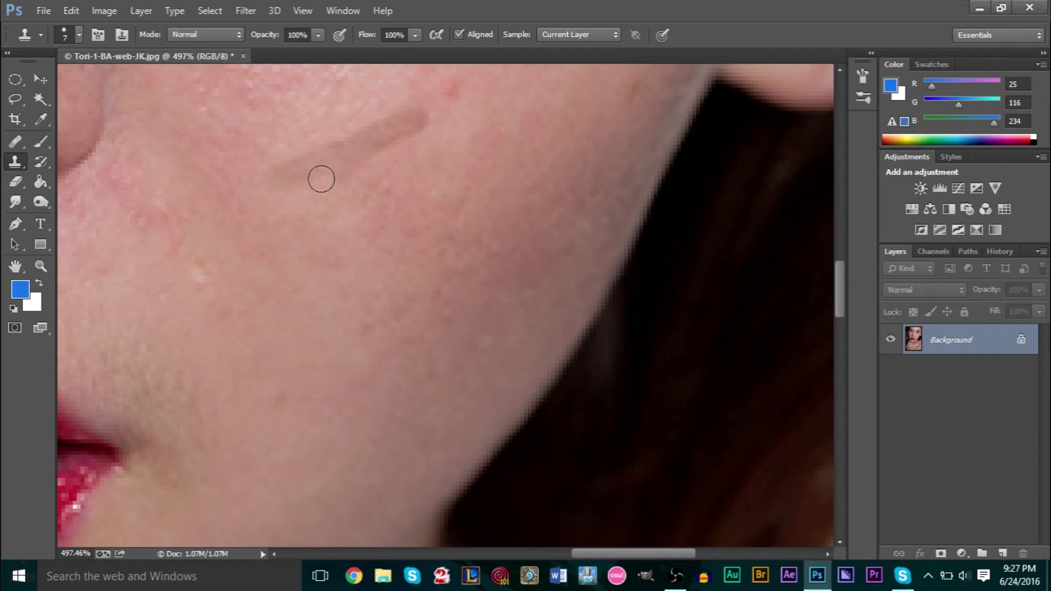
click(14, 142)
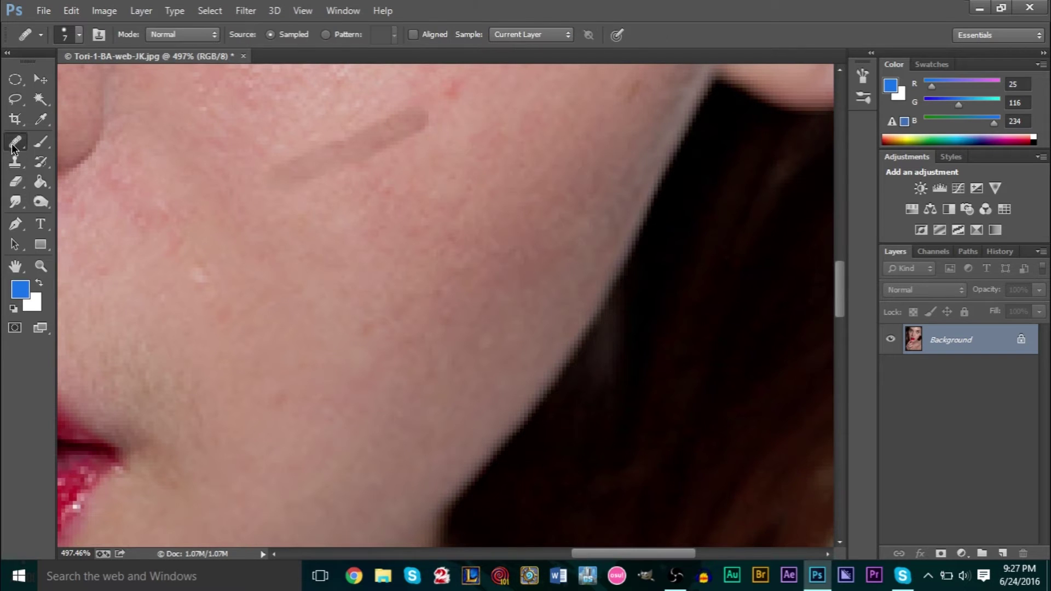
alt+click(301, 239)
mouse_move(275, 168)
mouse_down()
mouse_move(262, 170)
mouse_move(244, 147)
mouse_move(311, 209)
mouse_move(338, 195)
mouse_move(387, 129)
mouse_move(430, 109)
mouse_up()
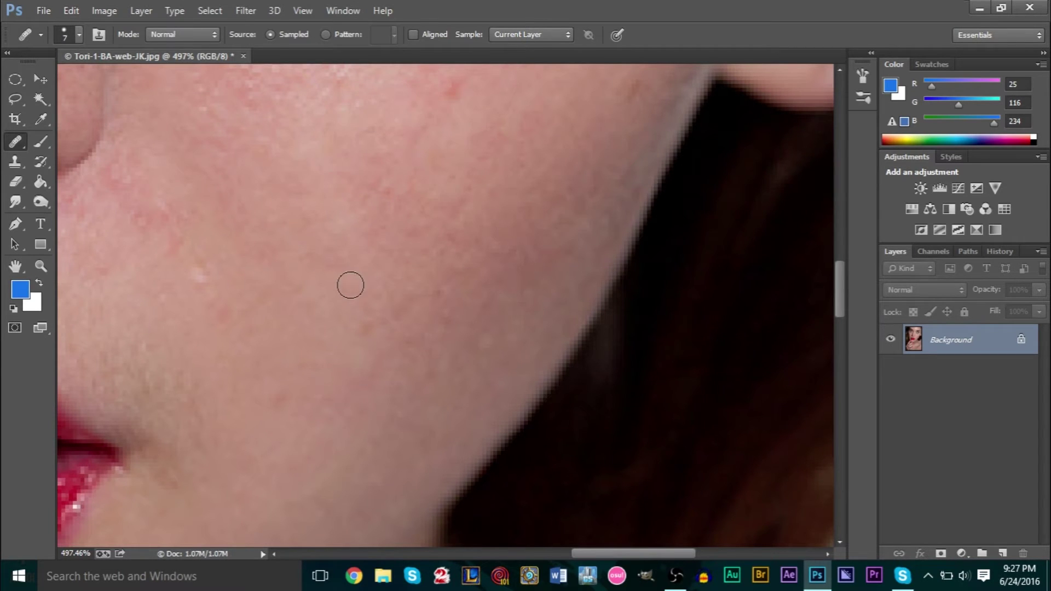
Examine the whole portrait to compare the retouched skin areas and look for remaining blemishes.
scroll(347, 284, down, 5)
scroll(344, 317, down, 2)
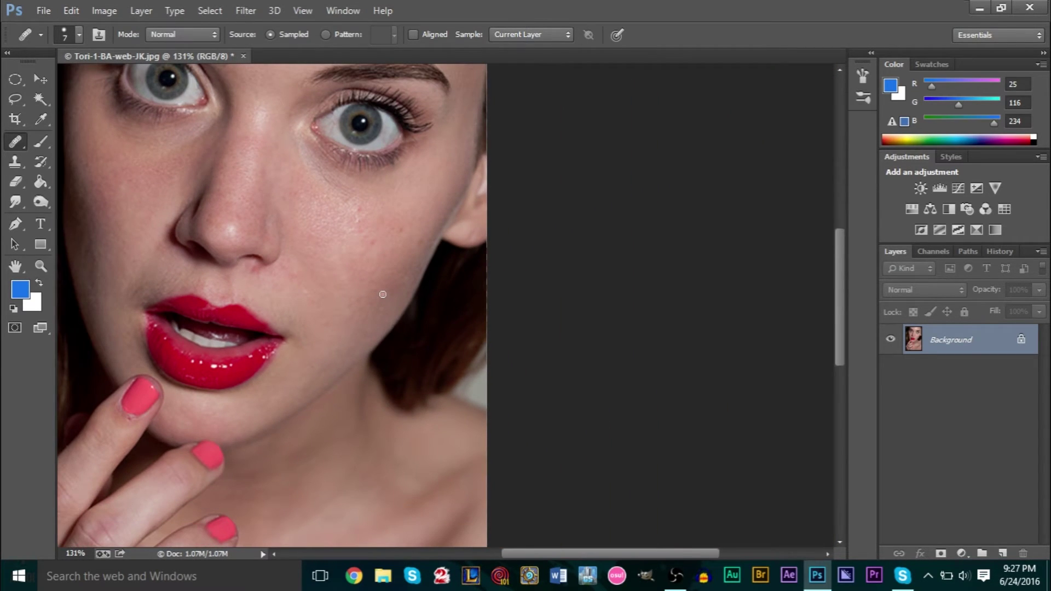
scroll(338, 331, down, 1)
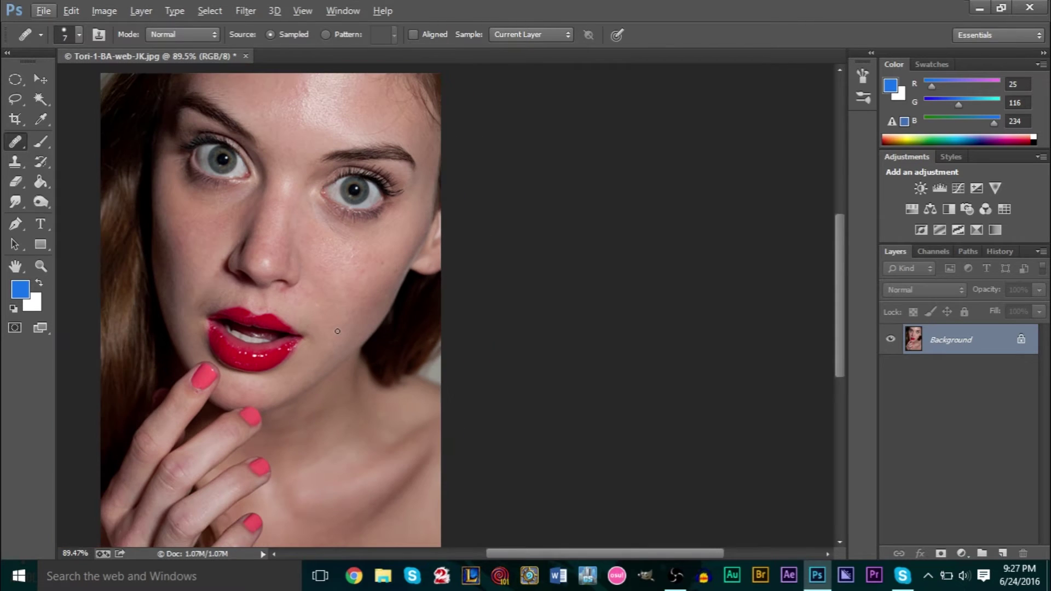
scroll(326, 352, down, 1)
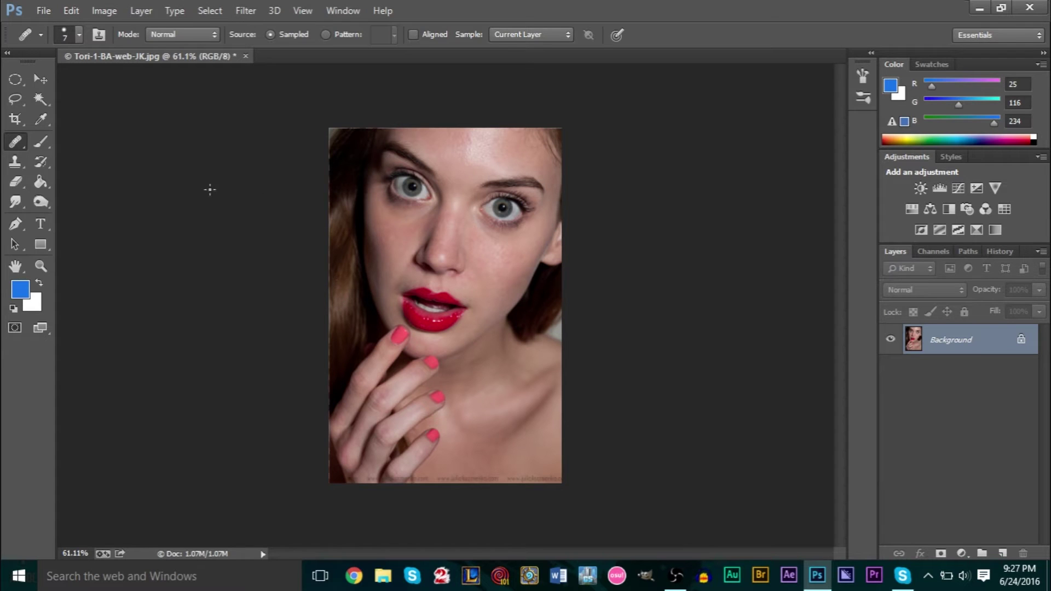
scroll(383, 408, up, 5)
scroll(384, 406, up, 3)
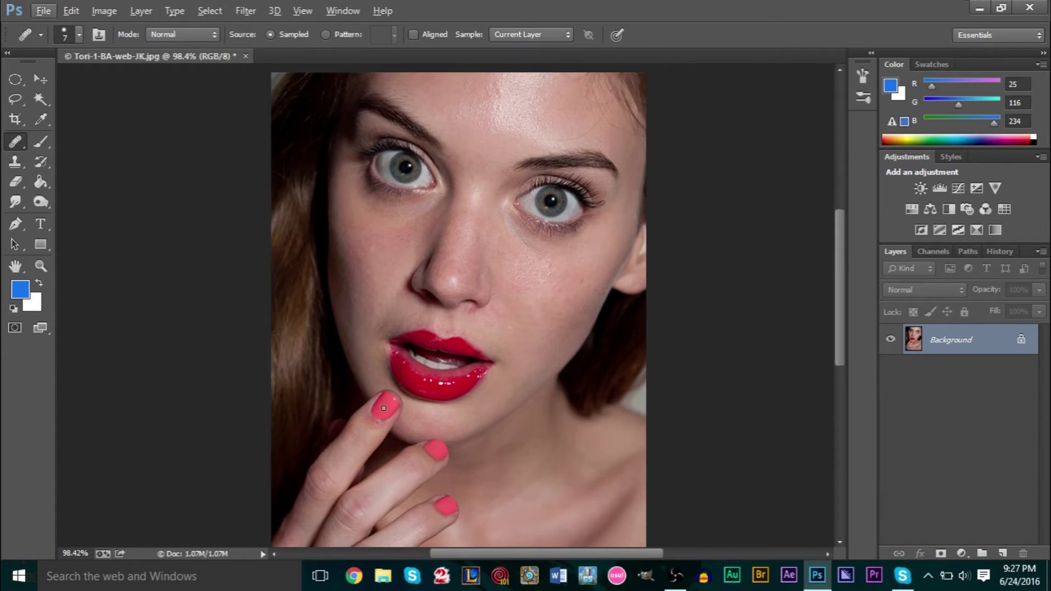
scroll(384, 405, down, 1)
scroll(489, 280, up, 2)
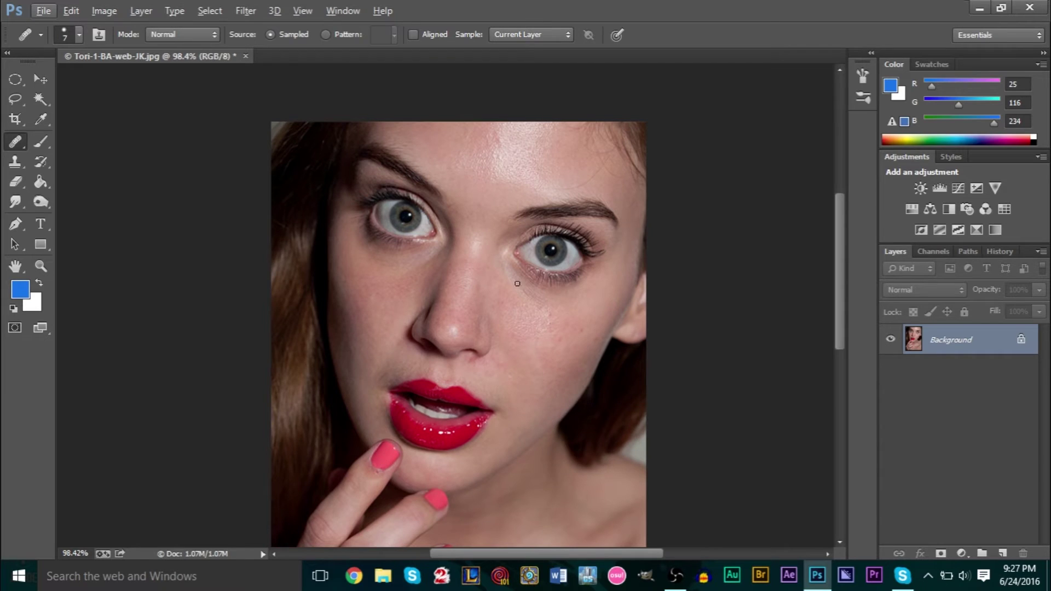
scroll(438, 165, down, 3)
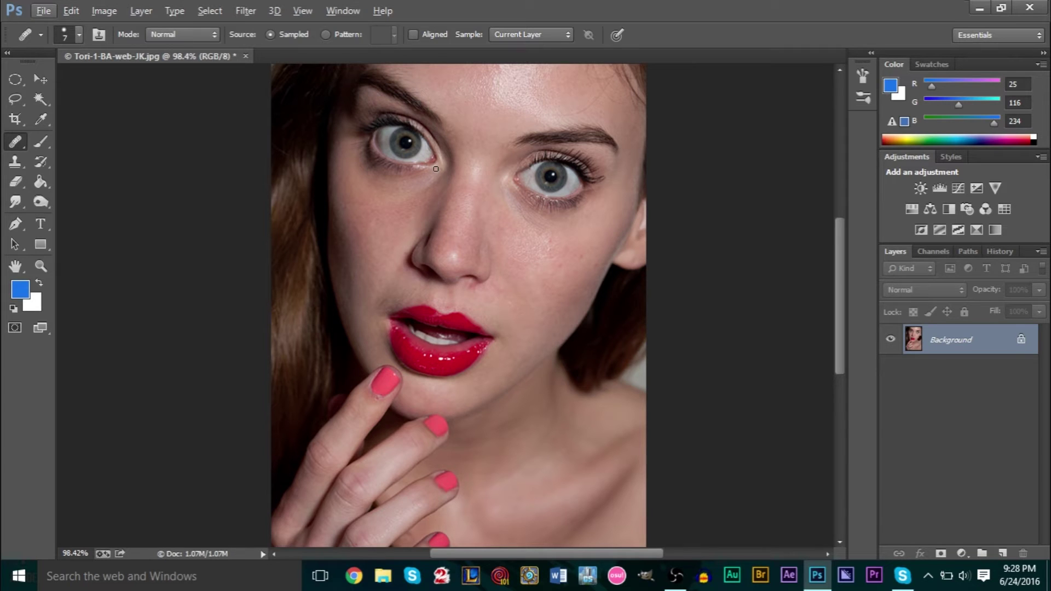
Heal the red and dark spots on the cheek and the small blemish below the mouth corner with the Healing Brush Tool.
scroll(557, 234, up, 5)
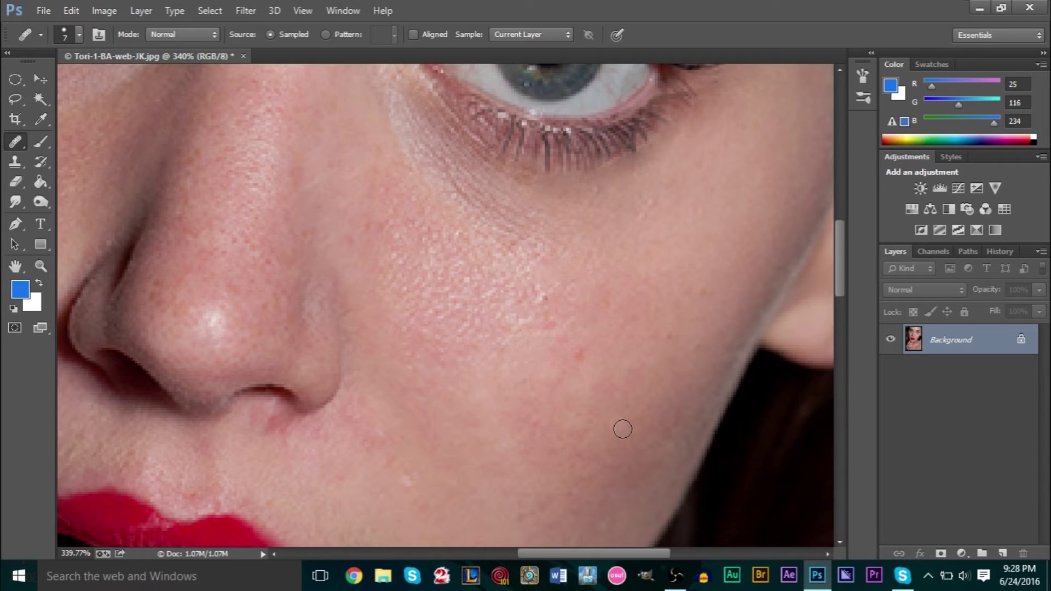
click(582, 354)
drag(622, 310, 677, 342)
scroll(459, 412, down, 2)
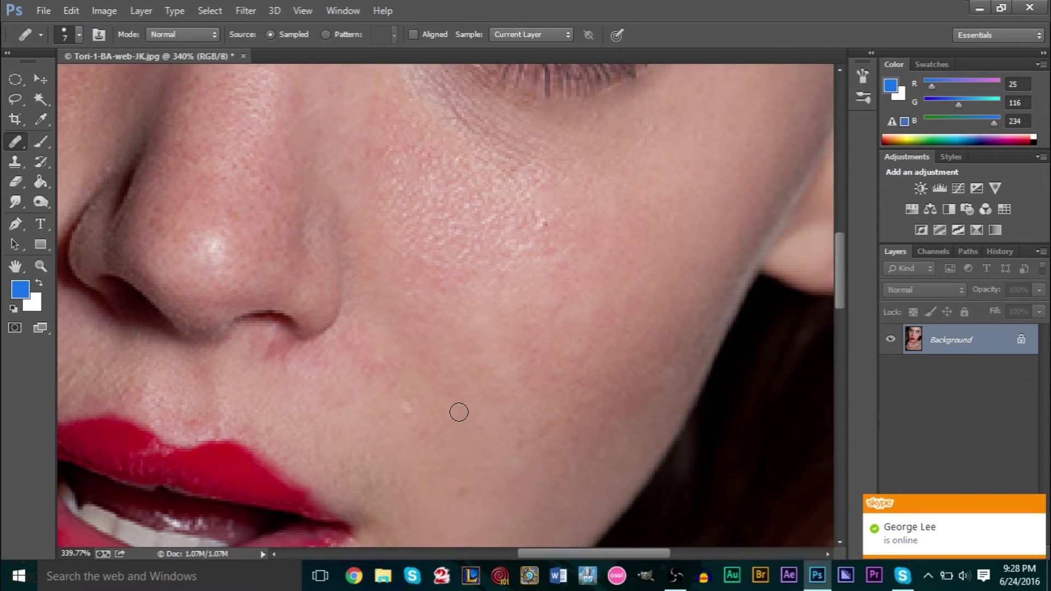
scroll(459, 412, down, 1)
scroll(459, 412, down, 4)
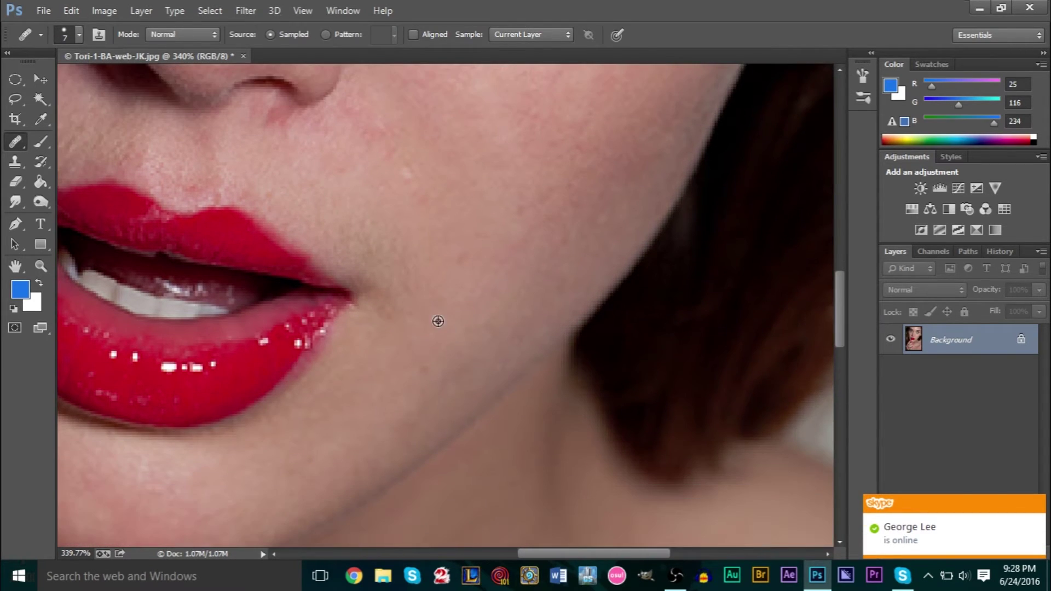
click(436, 320)
Heal the red spots and uneven skin above the upper lip with the Healing Brush Tool, sampling adjacent skin.
drag(563, 552, 498, 547)
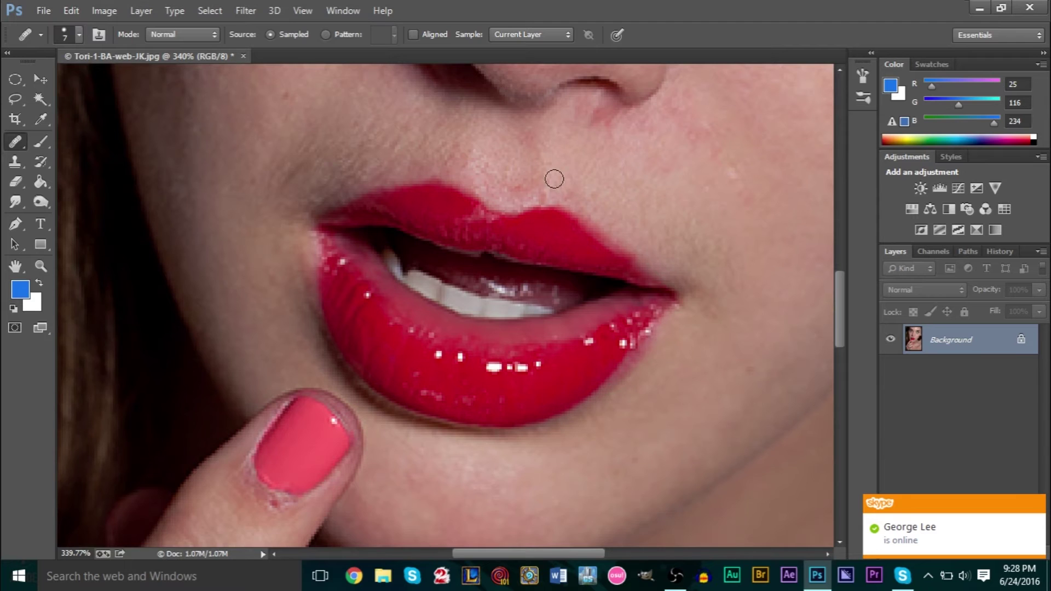
scroll(563, 203, up, 1)
scroll(557, 220, up, 2)
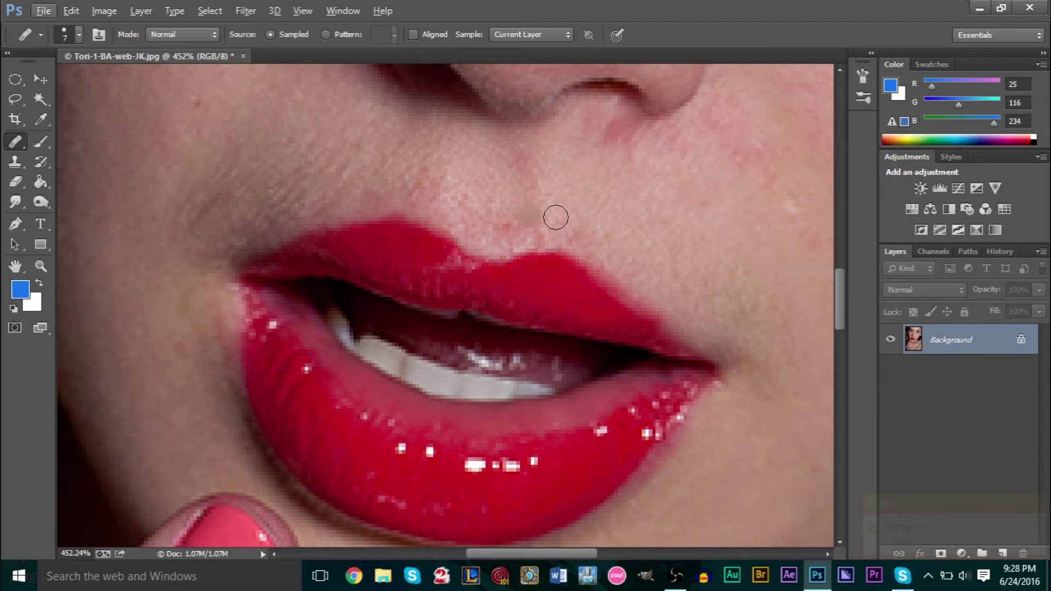
alt+click(545, 201)
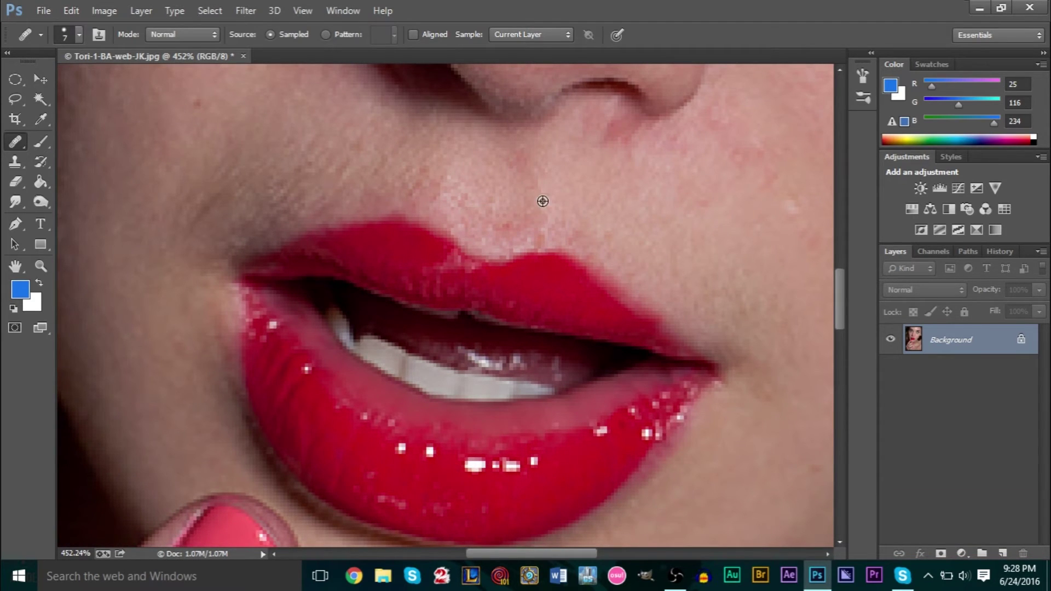
click(508, 230)
click(484, 229)
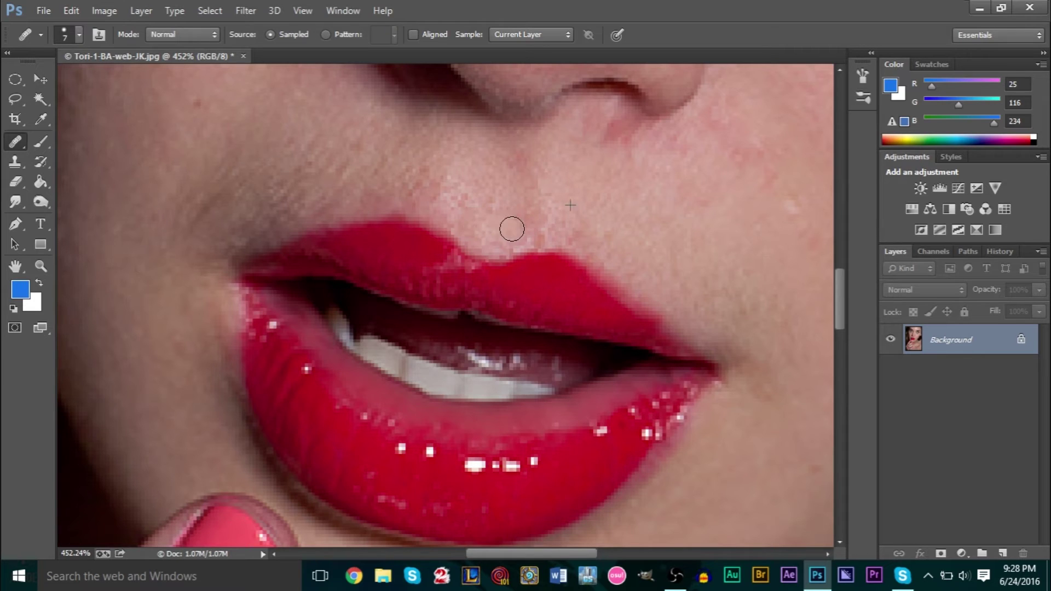
click(512, 249)
click(411, 215)
click(419, 208)
click(401, 178)
drag(366, 184, 303, 202)
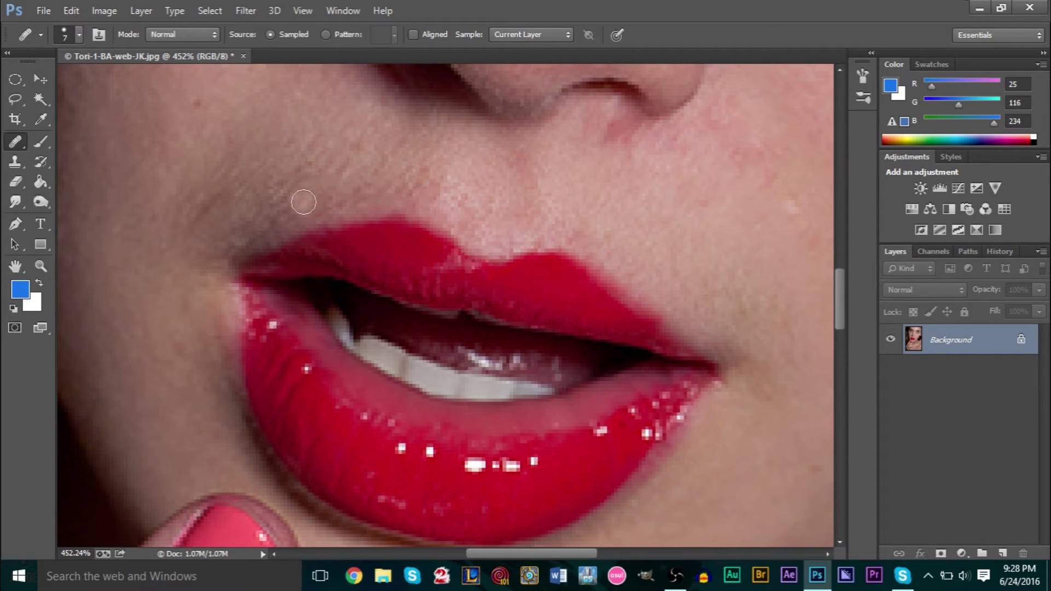
Examine the retouched mouth area, hand and chest of the portrait at lower magnification.
alt+scroll(271, 256, down, 2)
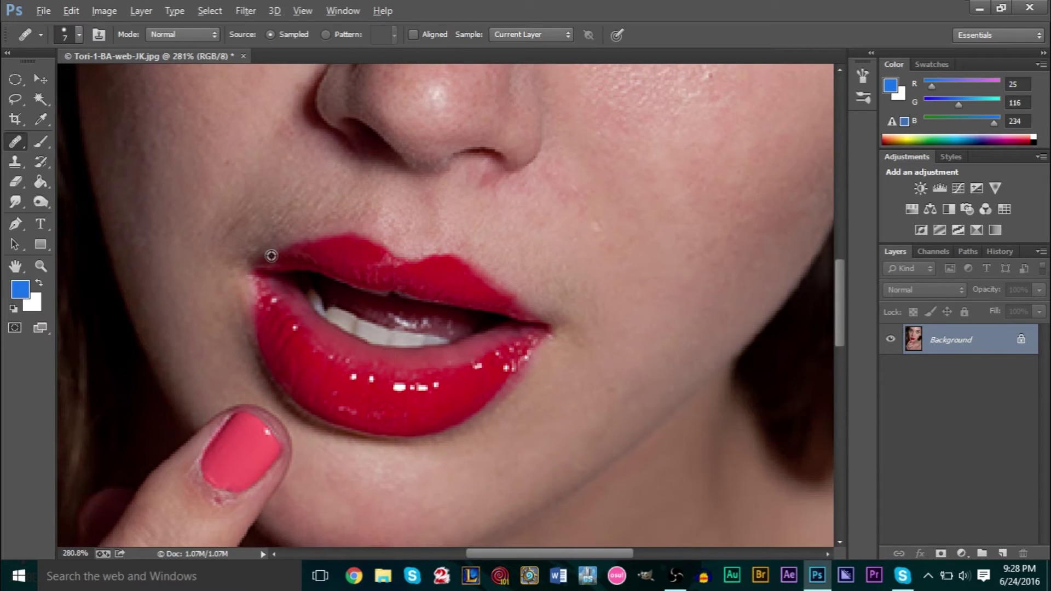
scroll(255, 248, down, 1)
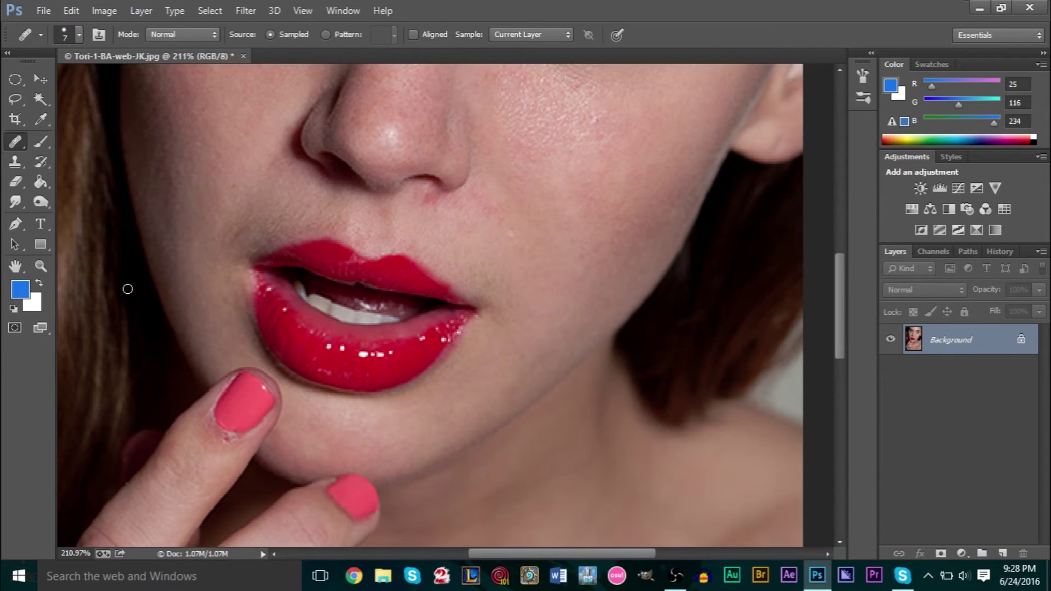
scroll(128, 288, down, 1)
scroll(127, 289, down, 4)
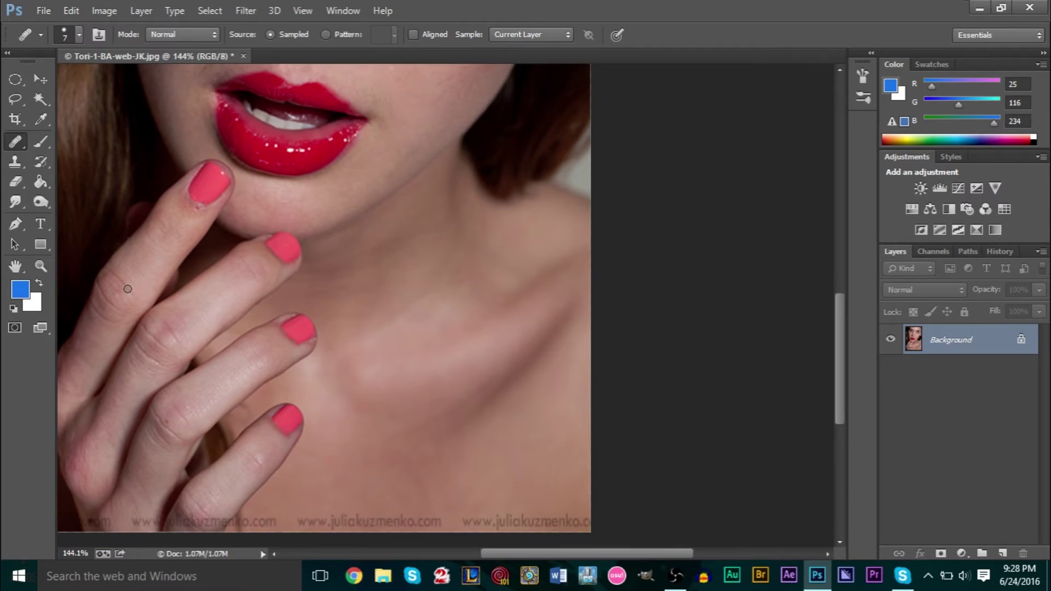
scroll(266, 302, up, 1)
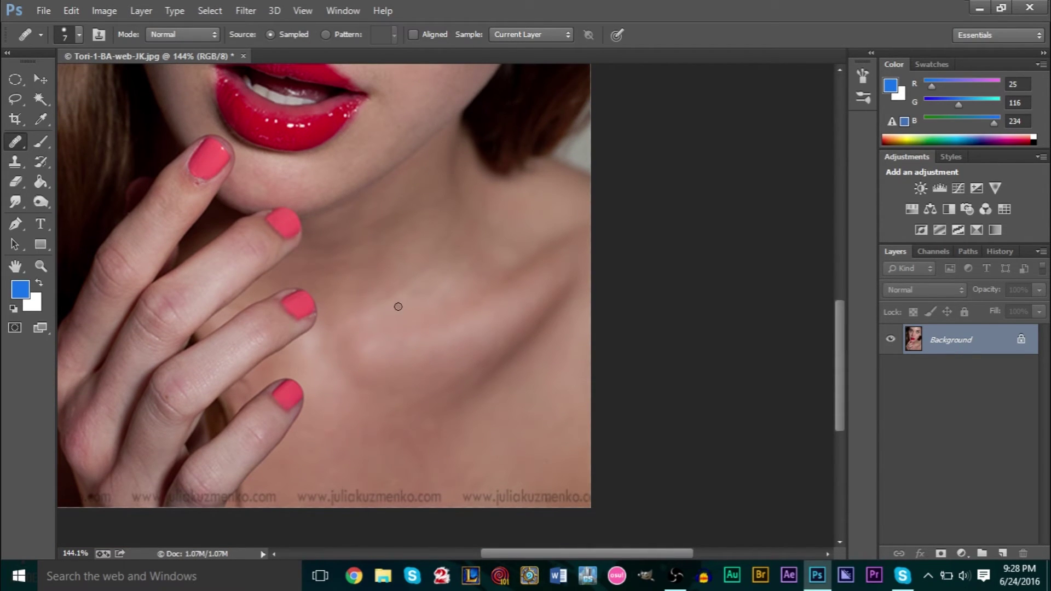
scroll(336, 360, down, 2)
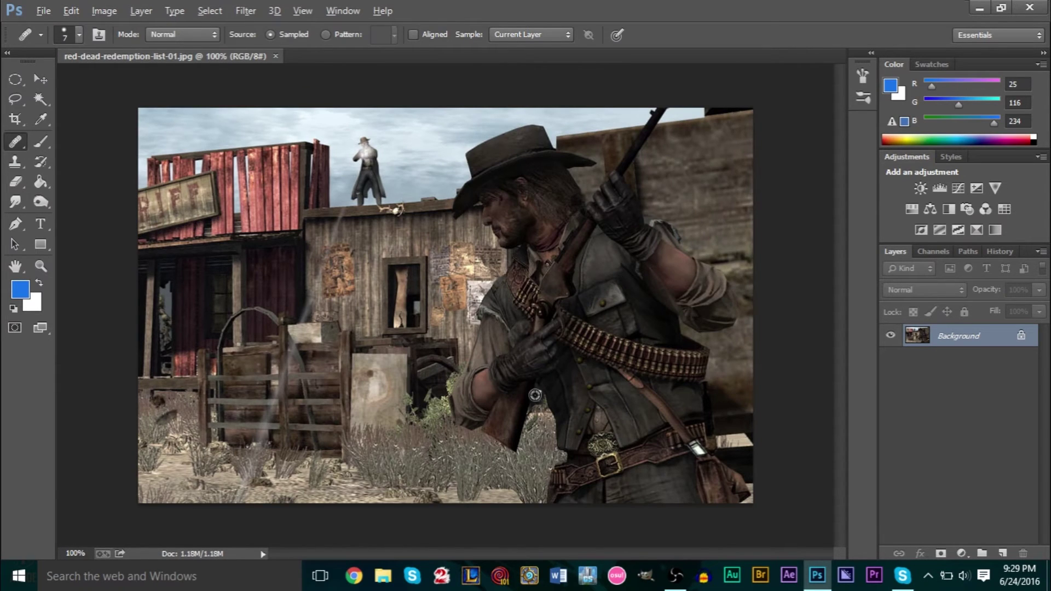
Examine the faded lettering on the wooden building sign in red-dead-redemption-list-01.jpg.
scroll(298, 311, up, 4)
scroll(299, 311, up, 2)
scroll(112, 291, down, 3)
scroll(112, 289, down, 1)
scroll(105, 206, up, 5)
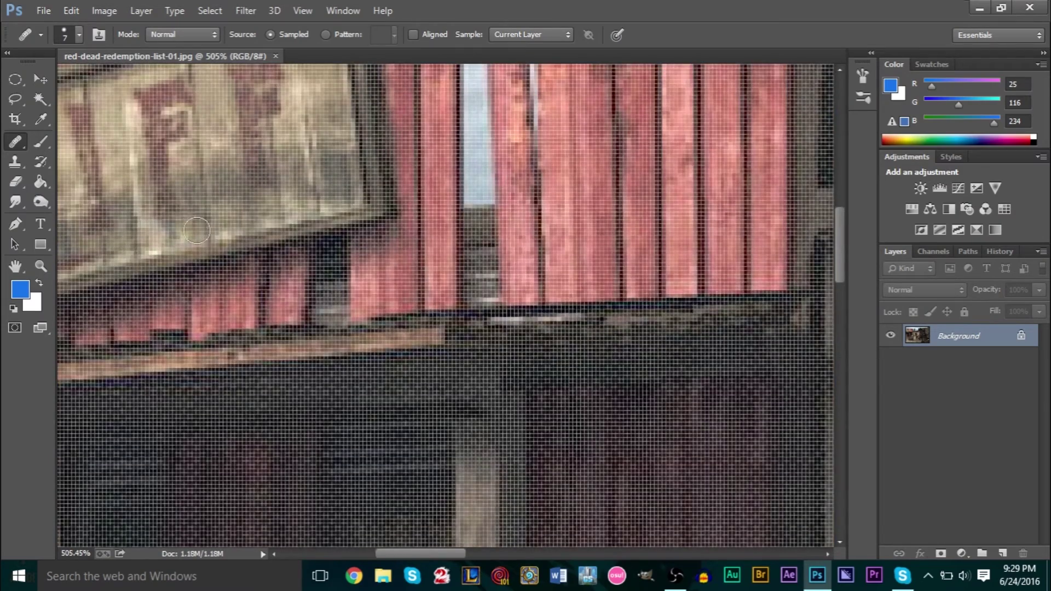
scroll(193, 227, down, 2)
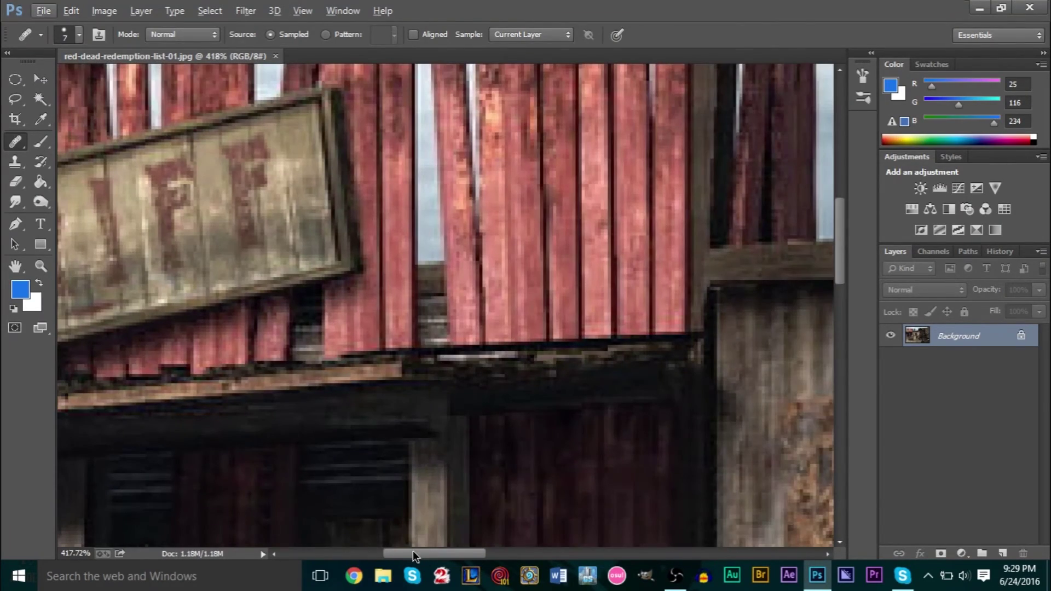
drag(411, 550, 383, 550)
scroll(397, 324, up, 3)
scroll(566, 284, down, 4)
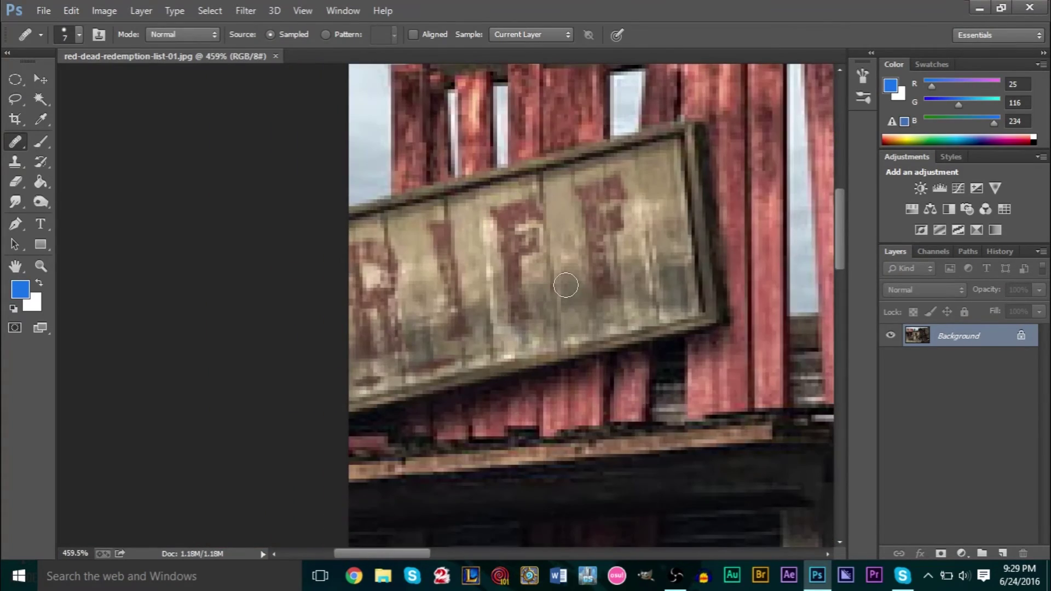
scroll(620, 266, up, 3)
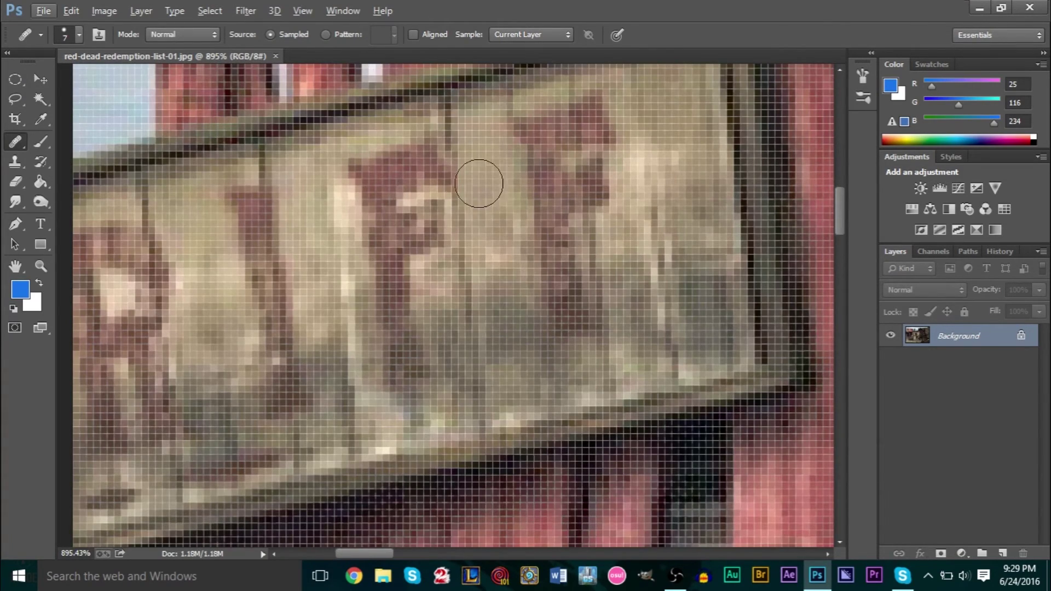
scroll(599, 221, up, 1)
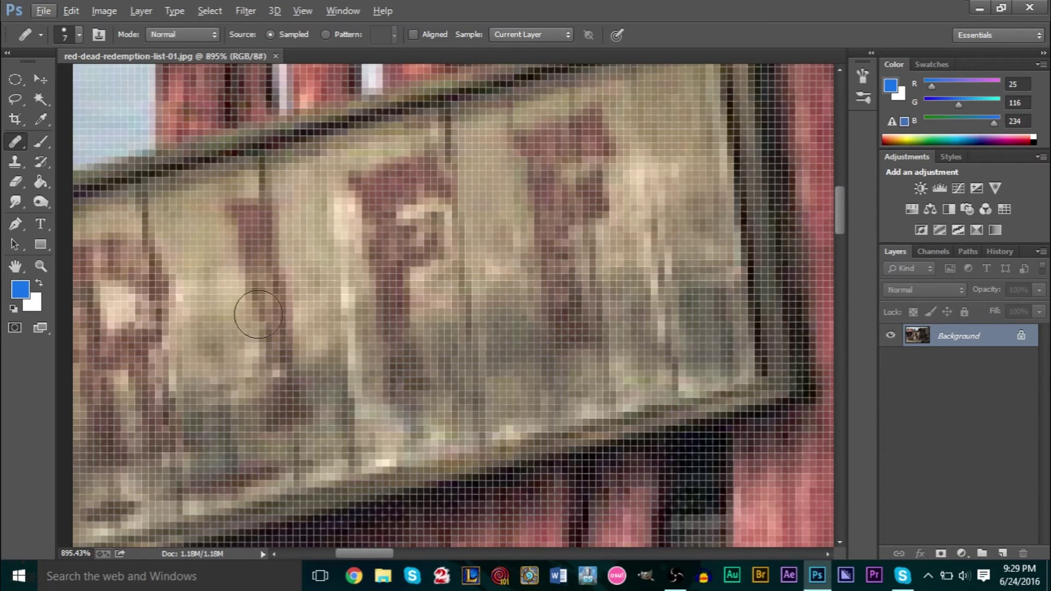
scroll(635, 296, down, 3)
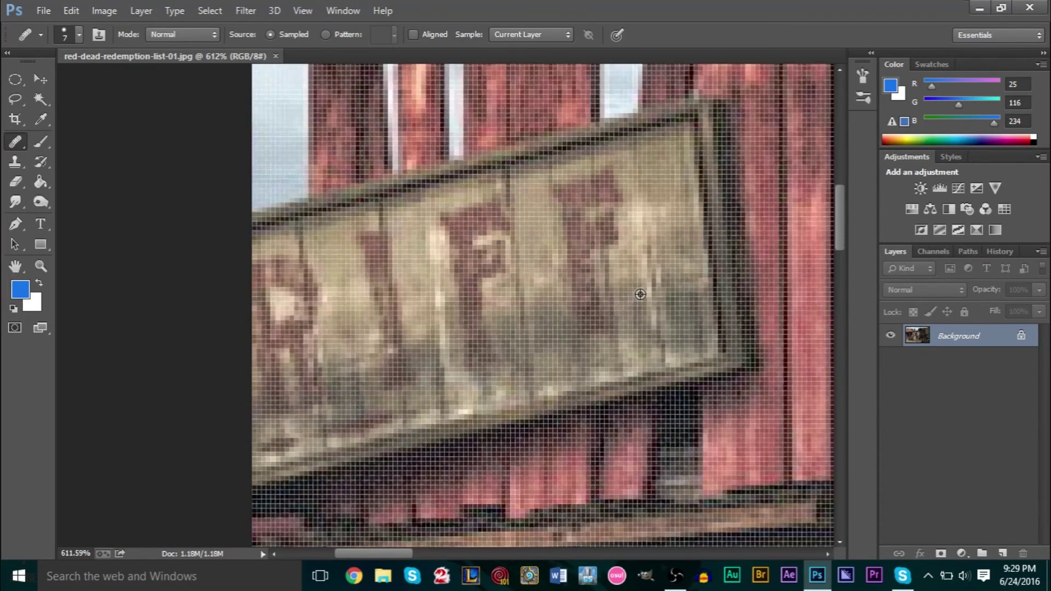
scroll(646, 291, down, 3)
scroll(682, 275, up, 2)
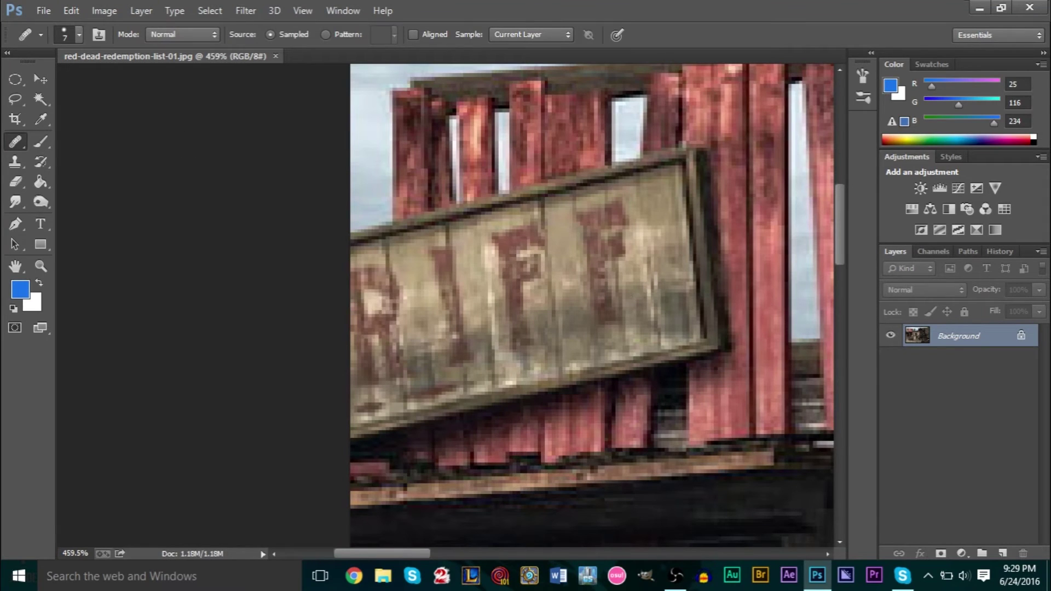
Try to erase the lower stem of the sign's last letter F with the Clone Stamp Tool at size 3, sampling surrounding wood.
click(15, 162)
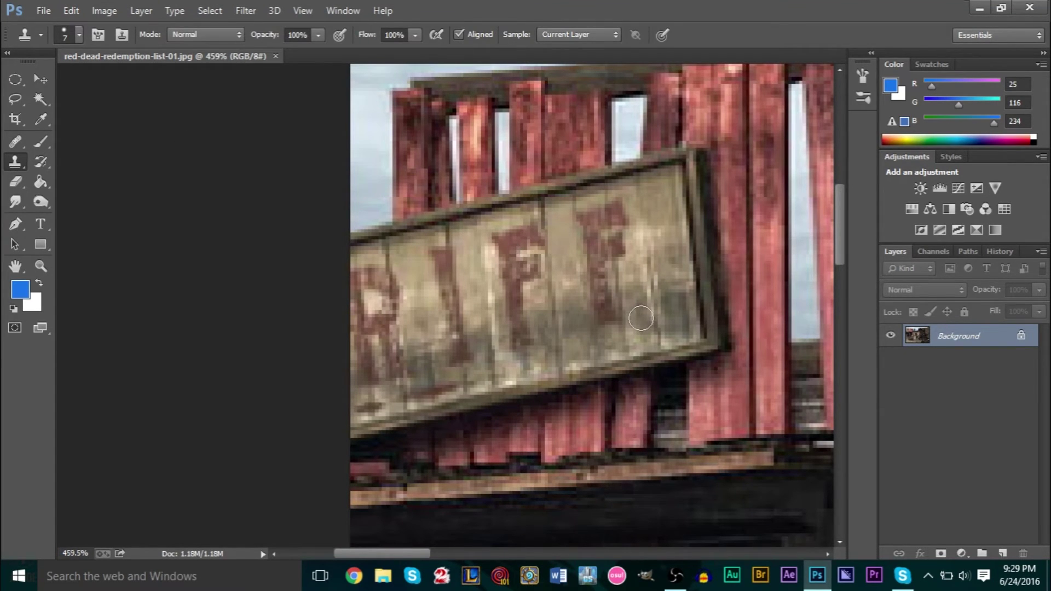
key(bracketleft)
key(bracketleft)
scroll(632, 316, up, 5)
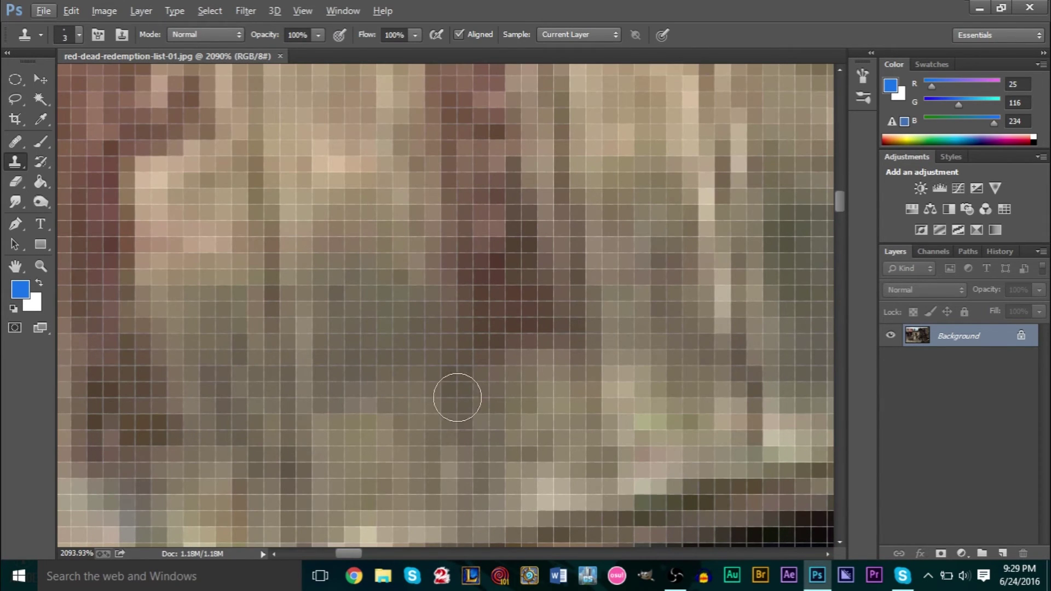
alt+click(404, 357)
mouse_move(483, 328)
mouse_down()
mouse_move(481, 308)
mouse_move(495, 321)
mouse_up()
alt+click(408, 258)
mouse_move(453, 274)
mouse_down()
mouse_move(460, 238)
mouse_move(428, 199)
mouse_move(452, 156)
mouse_up()
alt+click(394, 169)
alt+click(649, 149)
mouse_move(539, 196)
mouse_down()
mouse_move(514, 200)
mouse_move(519, 220)
mouse_up()
alt+click(629, 275)
mouse_move(573, 334)
mouse_down()
mouse_move(558, 269)
mouse_move(546, 289)
mouse_move(577, 343)
mouse_move(607, 339)
mouse_move(436, 349)
mouse_move(523, 313)
mouse_move(524, 324)
mouse_move(424, 320)
mouse_move(534, 293)
mouse_move(488, 264)
mouse_move(410, 253)
mouse_move(399, 222)
mouse_move(486, 233)
mouse_move(468, 218)
mouse_move(506, 248)
mouse_move(530, 223)
mouse_up()
alt+click(432, 349)
alt+click(400, 225)
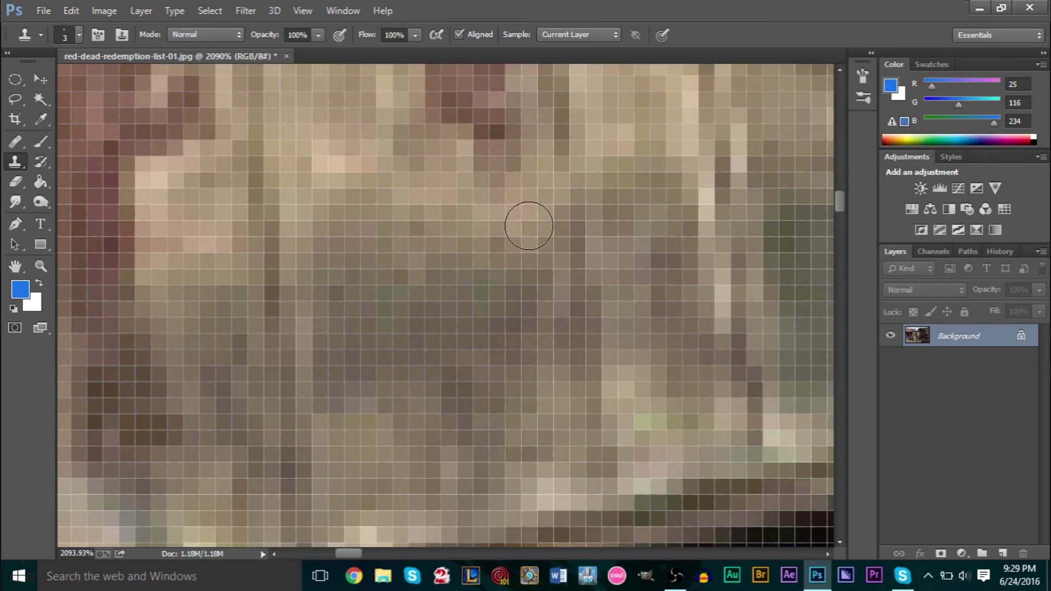
Try to cover more of the sign's last F by cloning the plain wood beside it.
scroll(512, 342, down, 8)
alt+click(553, 310)
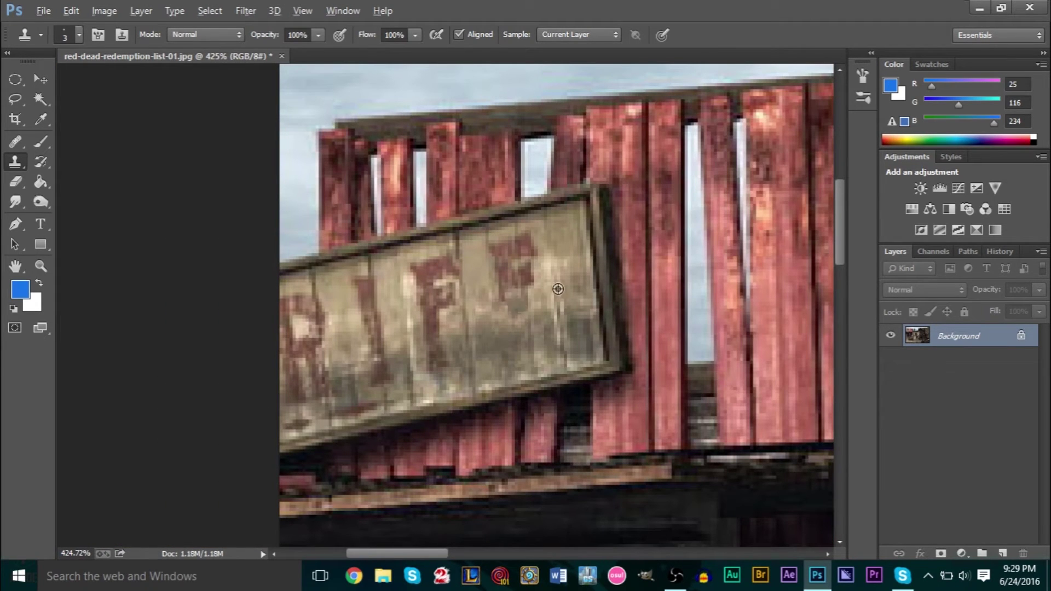
drag(495, 296, 524, 288)
alt+click(556, 285)
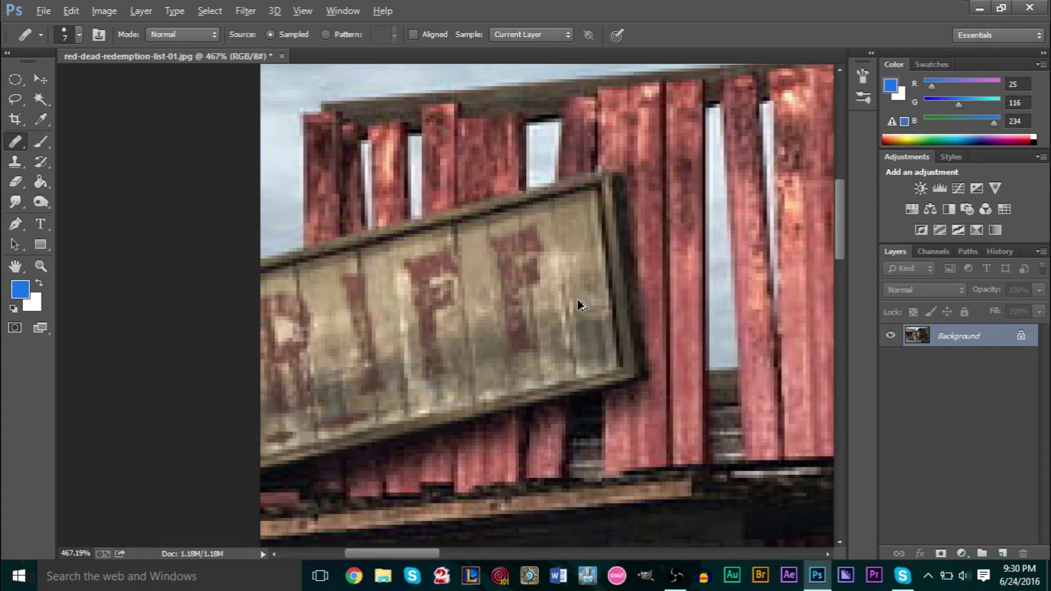
Erase the lower stem of the sign's last letter F with the Clone Stamp Tool at size 3, sampling the plain wood beside it.
click(14, 161)
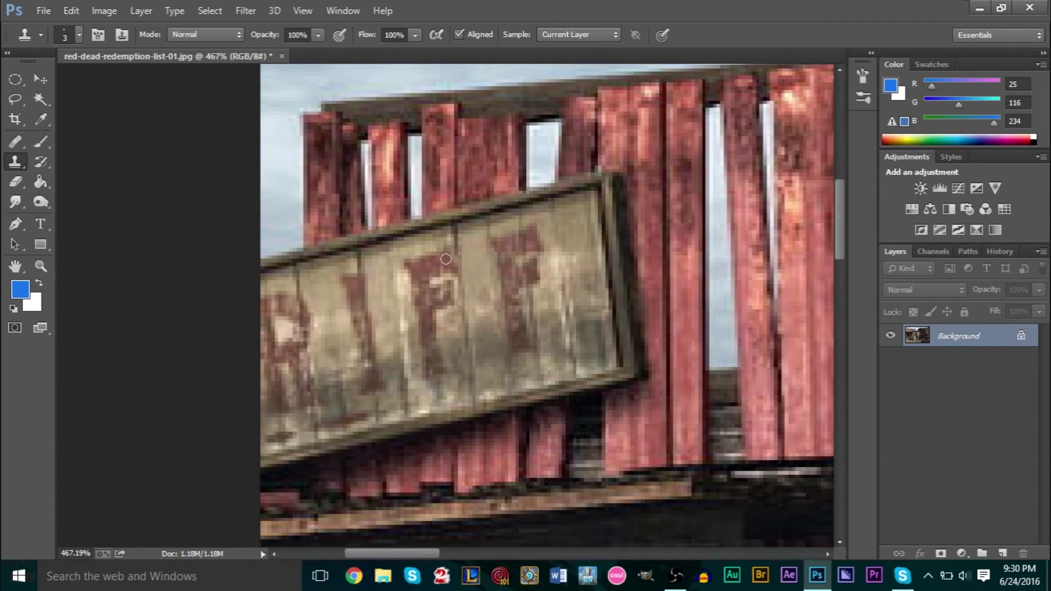
scroll(536, 337, up, 2)
scroll(543, 351, up, 2)
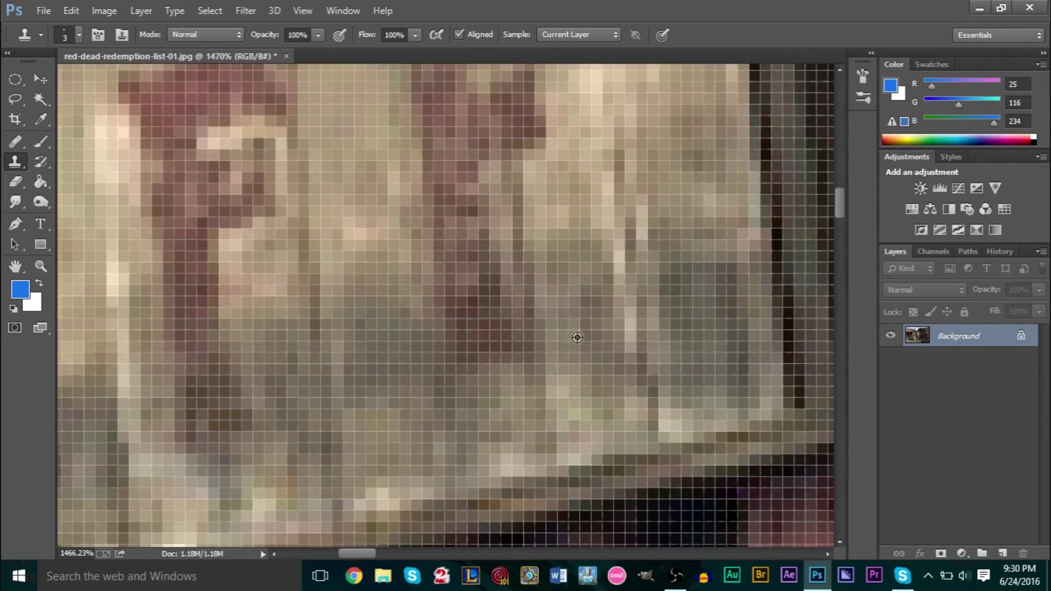
alt+click(565, 282)
mouse_move(495, 312)
mouse_down()
mouse_move(485, 281)
mouse_move(487, 233)
mouse_up()
alt+click(539, 258)
scroll(442, 344, down, 6)
scroll(442, 344, down, 2)
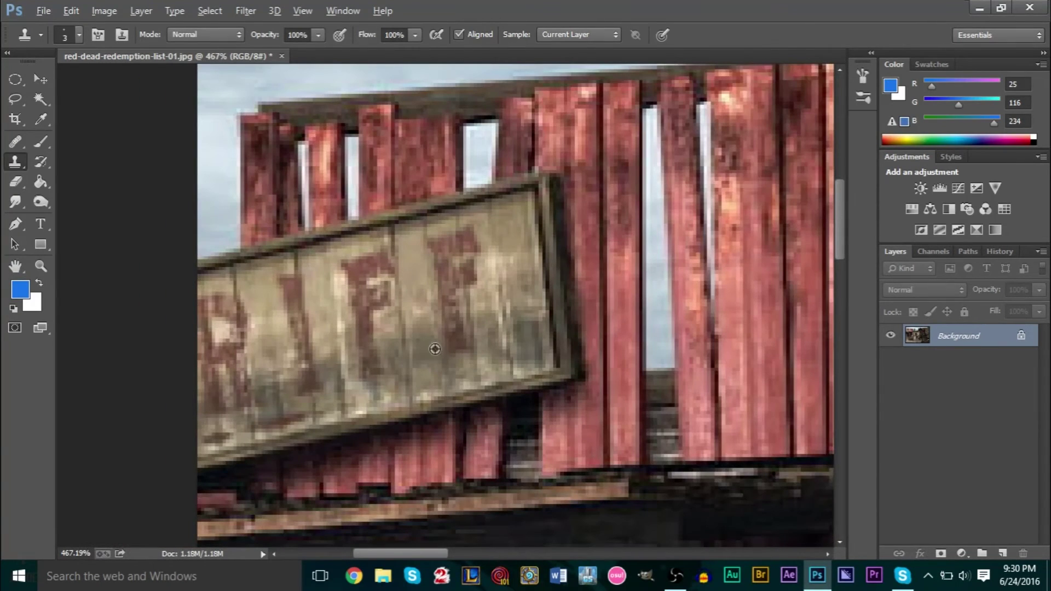
mouse_move(450, 353)
mouse_down()
mouse_move(436, 278)
mouse_move(456, 356)
mouse_move(461, 317)
mouse_move(470, 360)
mouse_up()
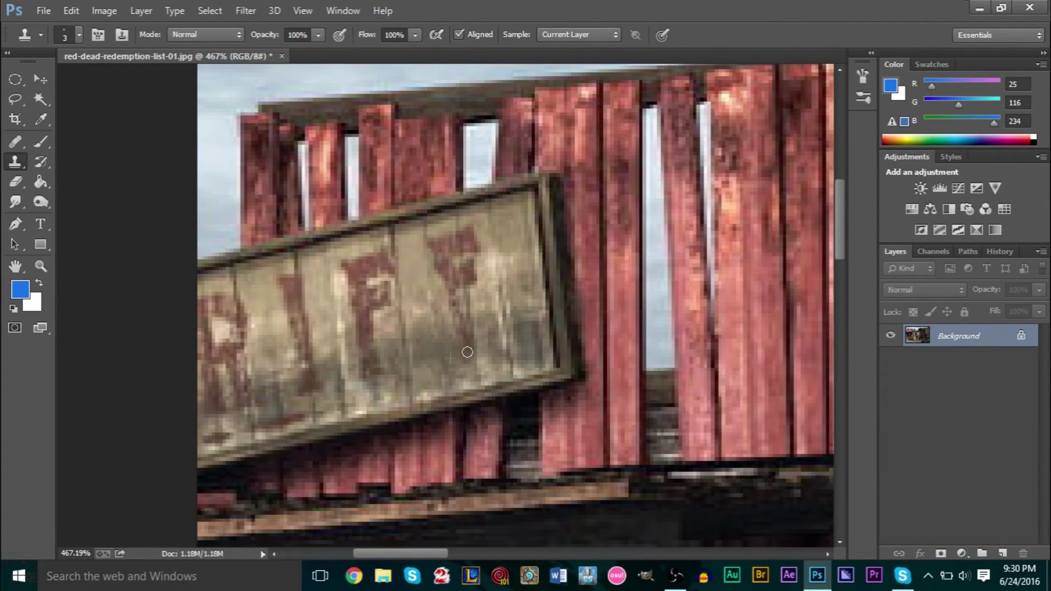
Clone plain wood over the upper stem and crossbars of the last F, including the leftover red specks.
drag(442, 293, 429, 263)
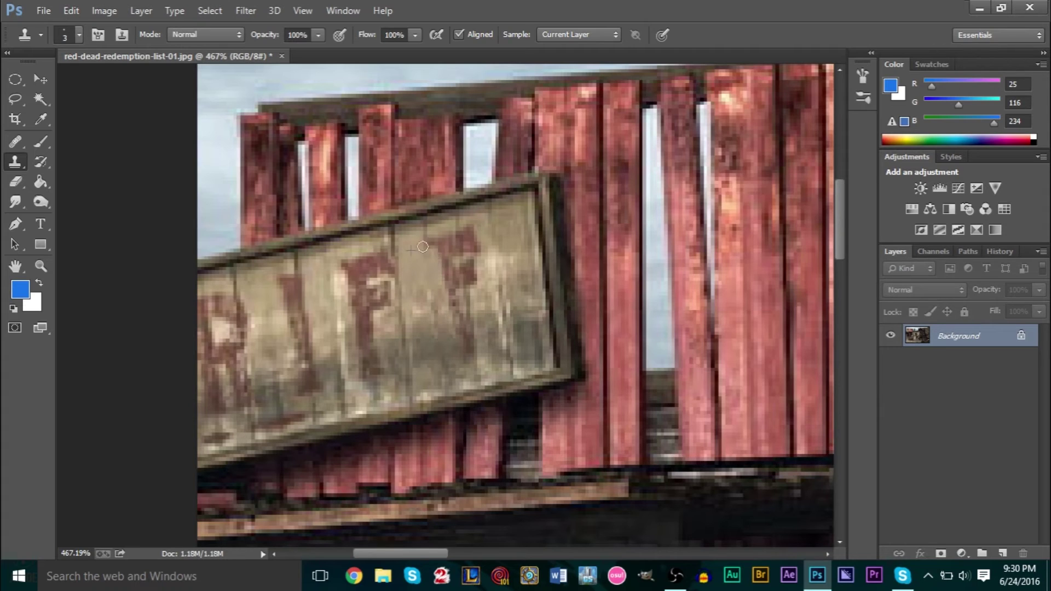
mouse_move(457, 233)
mouse_down()
mouse_move(478, 239)
mouse_move(457, 225)
mouse_move(451, 240)
mouse_move(478, 247)
mouse_move(462, 269)
mouse_move(484, 264)
mouse_move(455, 272)
mouse_move(469, 287)
mouse_move(465, 350)
mouse_move(460, 290)
mouse_move(446, 286)
mouse_move(451, 310)
mouse_move(460, 258)
mouse_move(441, 262)
mouse_move(442, 250)
mouse_move(464, 248)
mouse_move(447, 274)
mouse_move(442, 232)
mouse_move(417, 248)
mouse_move(449, 280)
mouse_move(448, 325)
mouse_up()
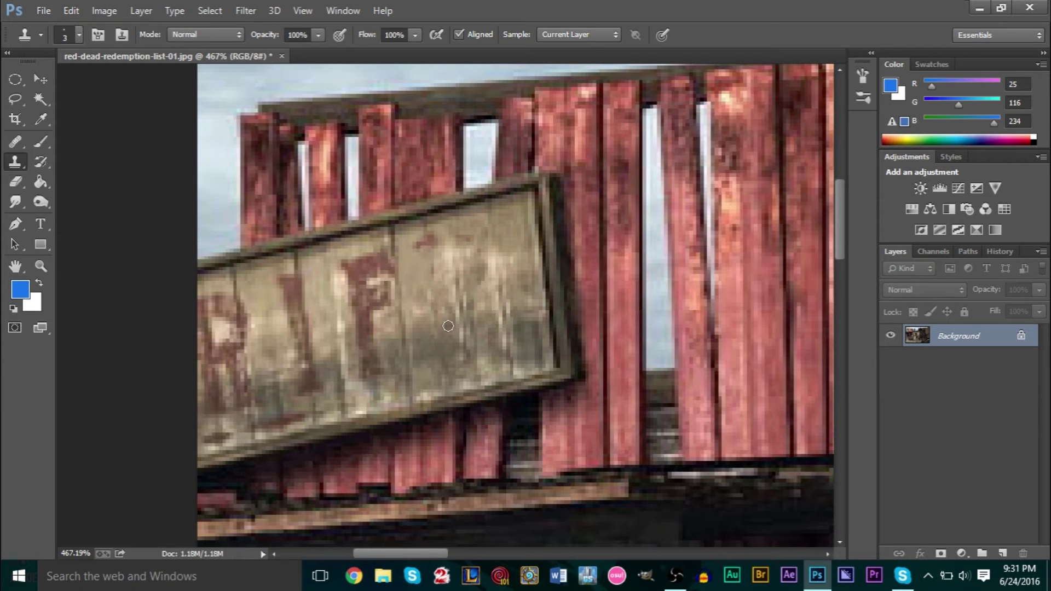
drag(418, 244, 437, 266)
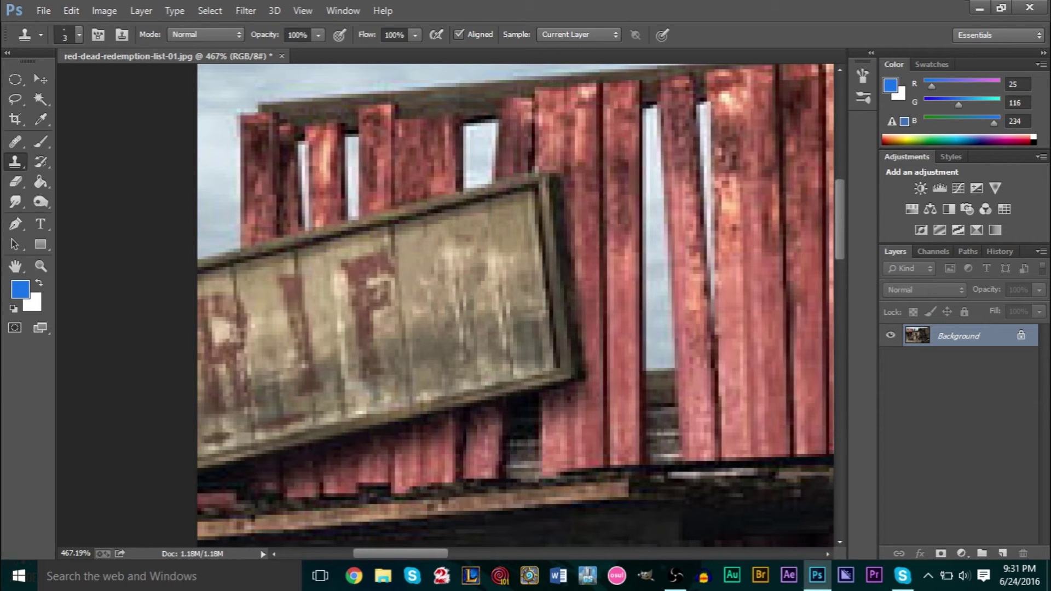
Set the Healing Brush Tool to size 3 and sample the plain wood between the remaining F and the erased letter.
click(15, 141)
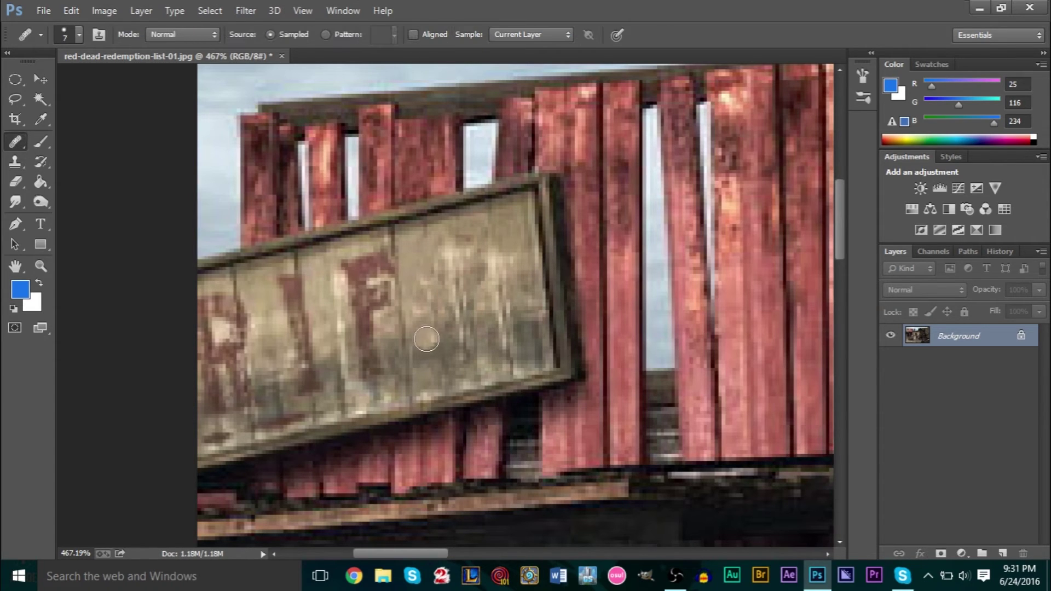
key(alt)
key([)
key([)
key([)
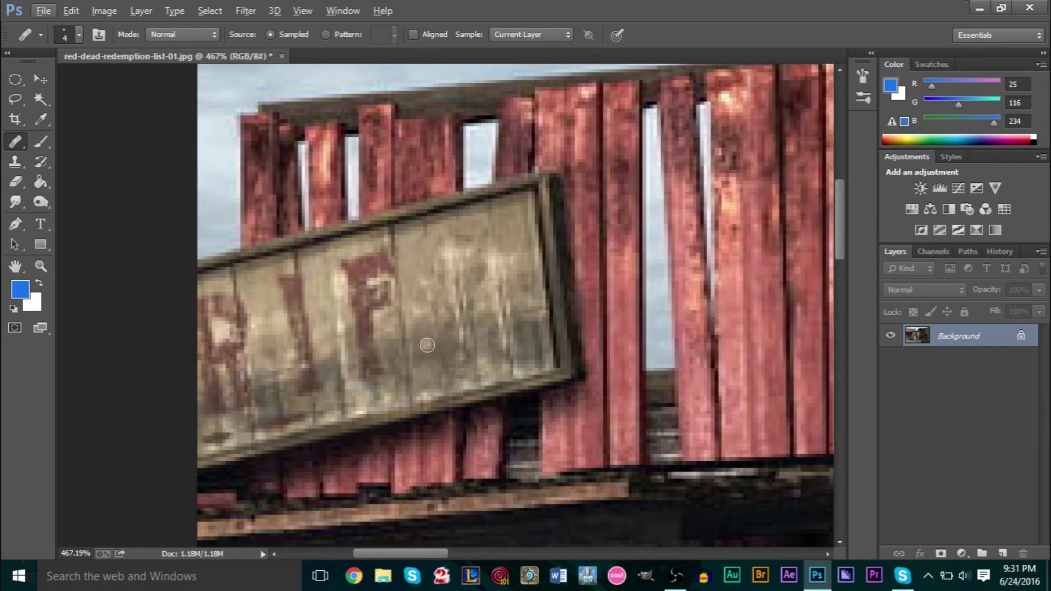
key(alt)
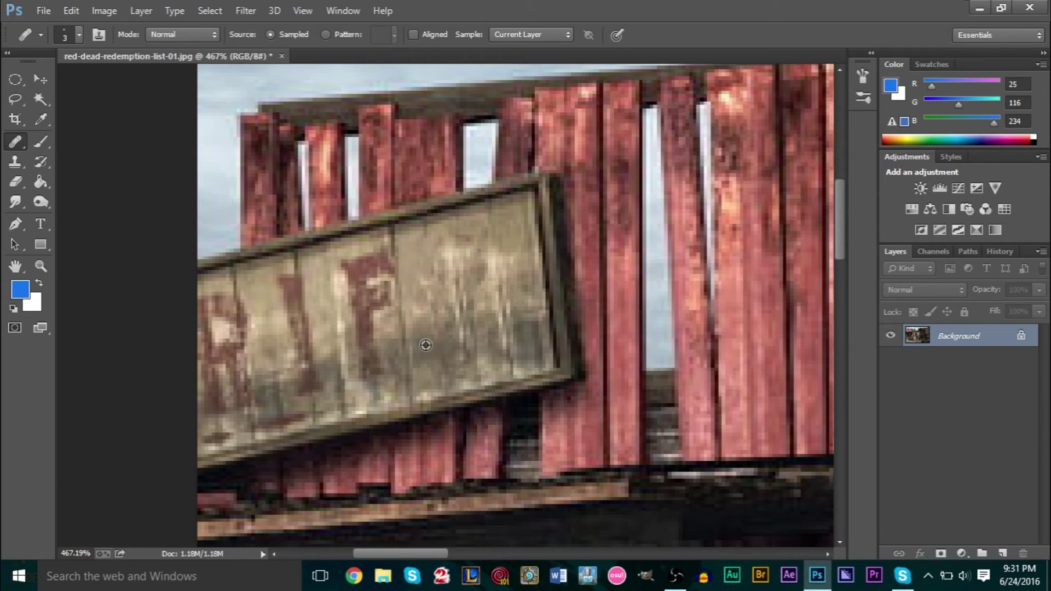
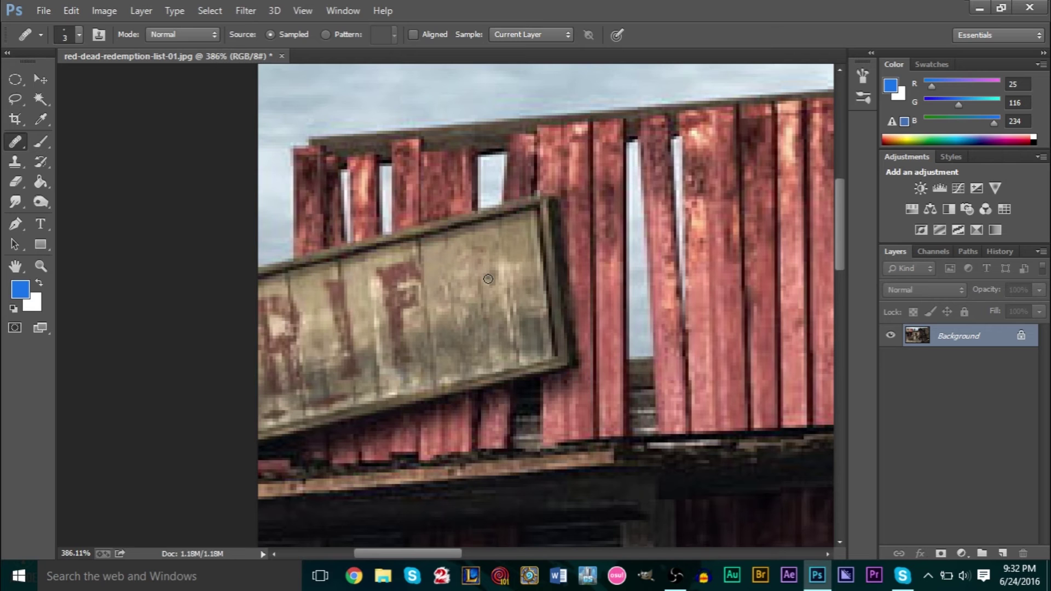
Erase the rooftop figure's head, shoulders and outer coat edge by cloning nearby sky with the Clone Stamp Tool at size 8.
scroll(488, 279, down, 3)
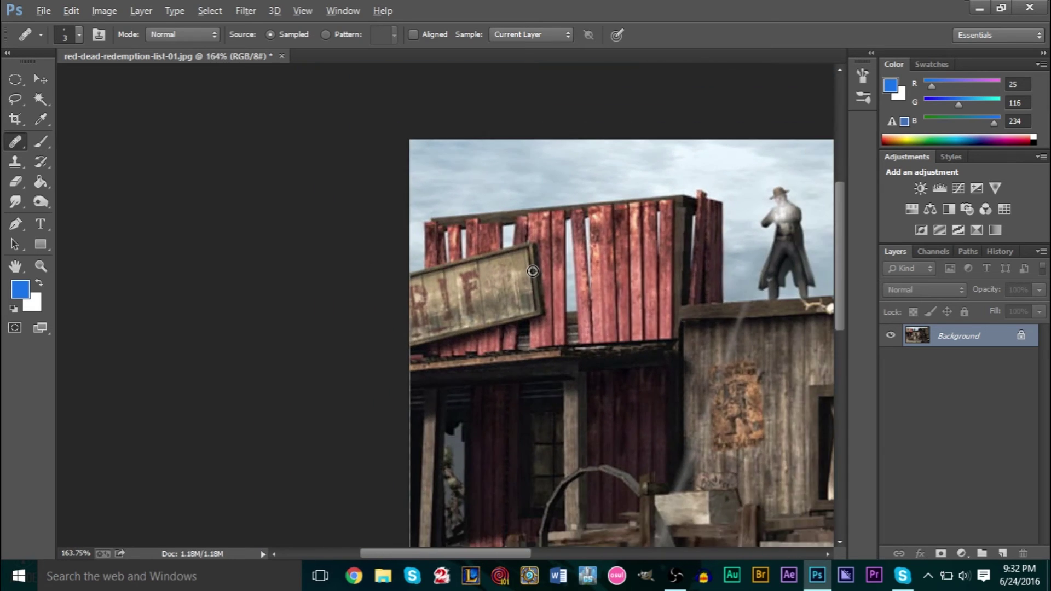
scroll(358, 157, up, 8)
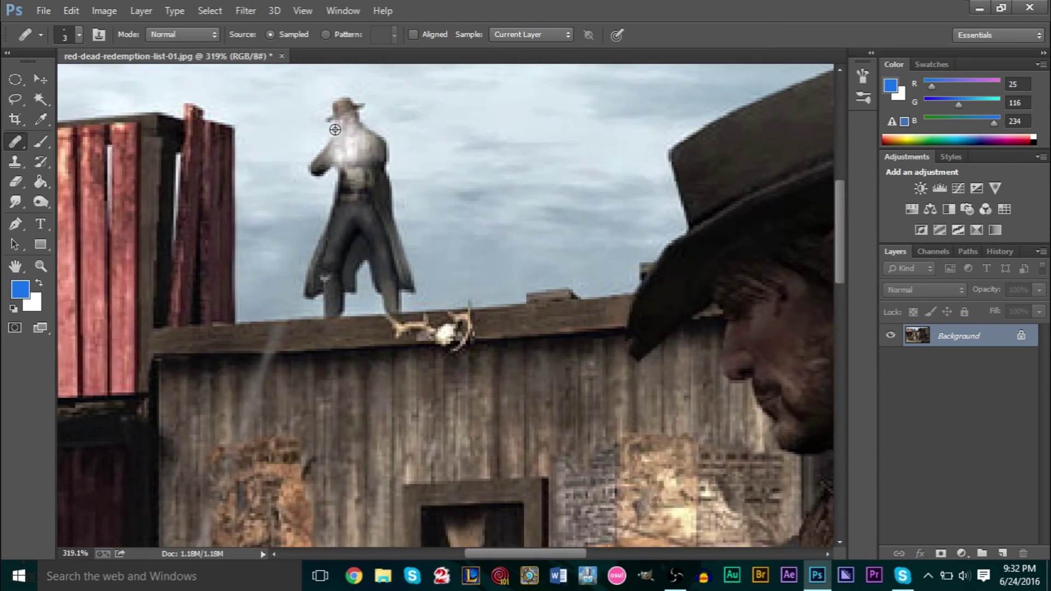
scroll(366, 199, down, 3)
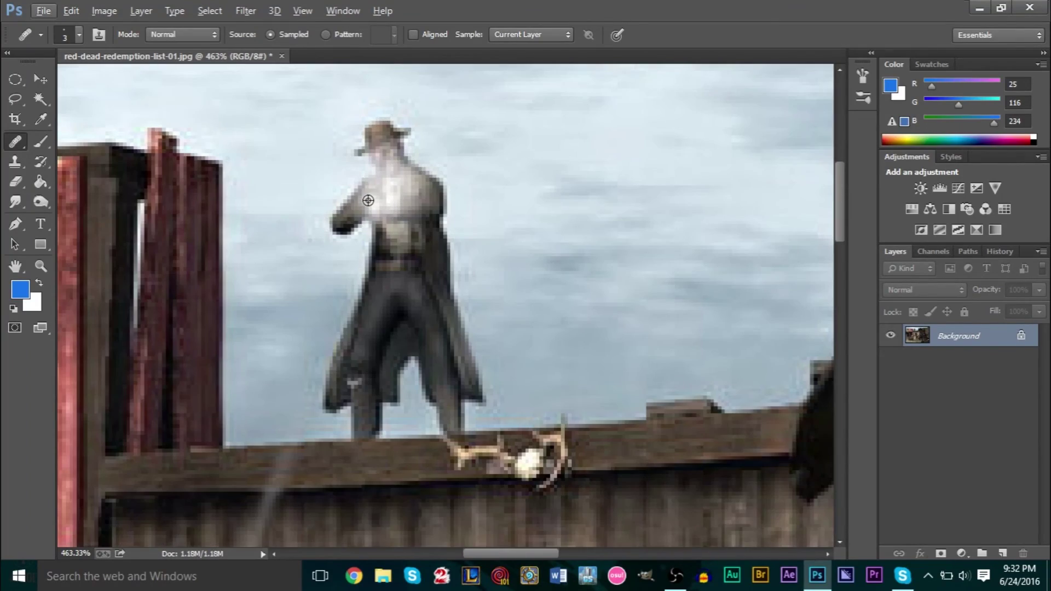
scroll(368, 200, up, 2)
scroll(368, 200, up, 1)
scroll(368, 200, down, 2)
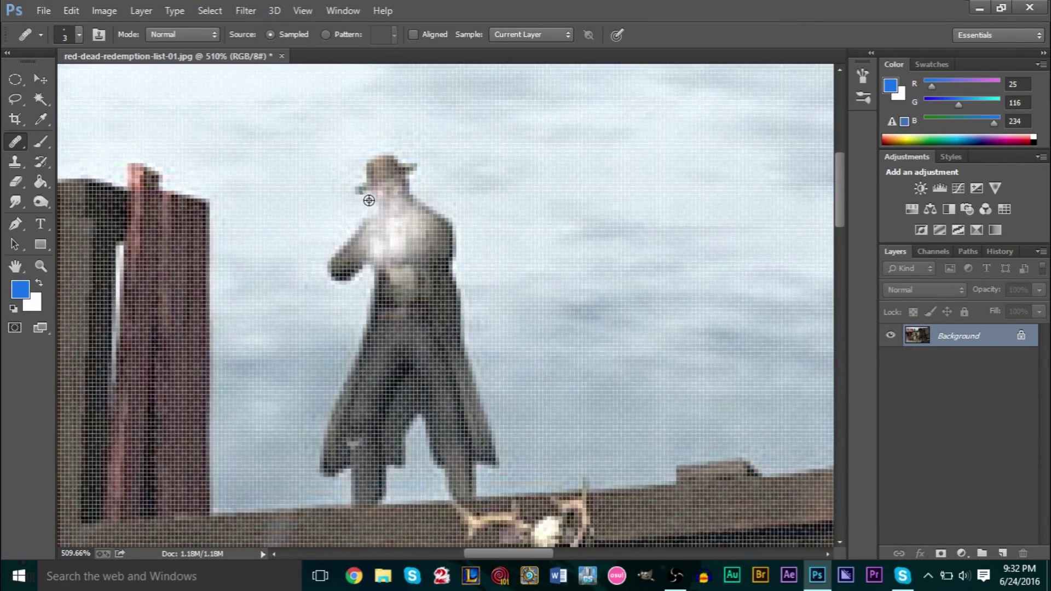
scroll(368, 200, up, 1)
scroll(485, 168, down, 1)
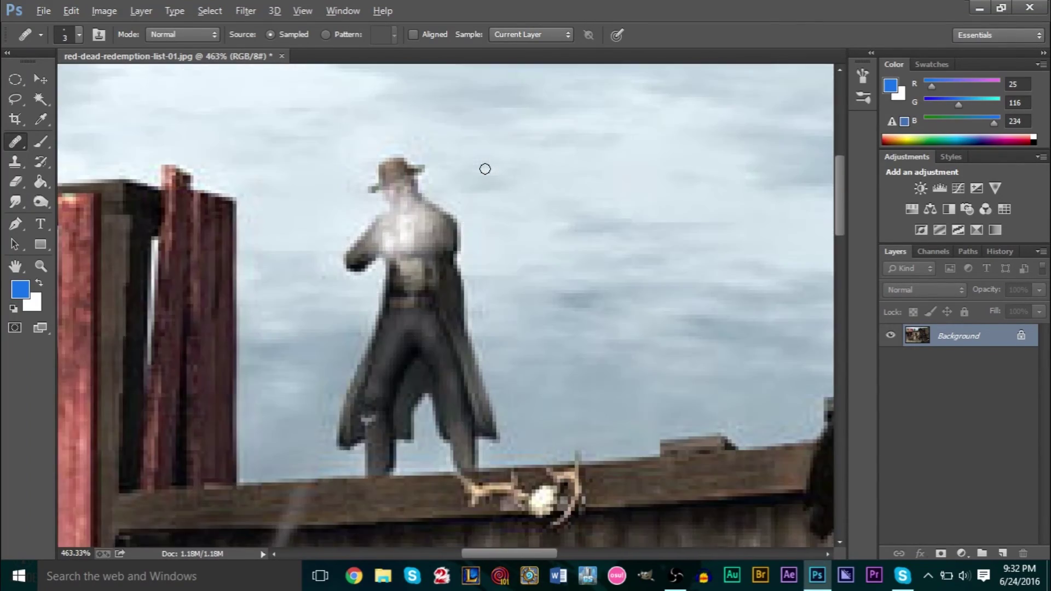
click(15, 162)
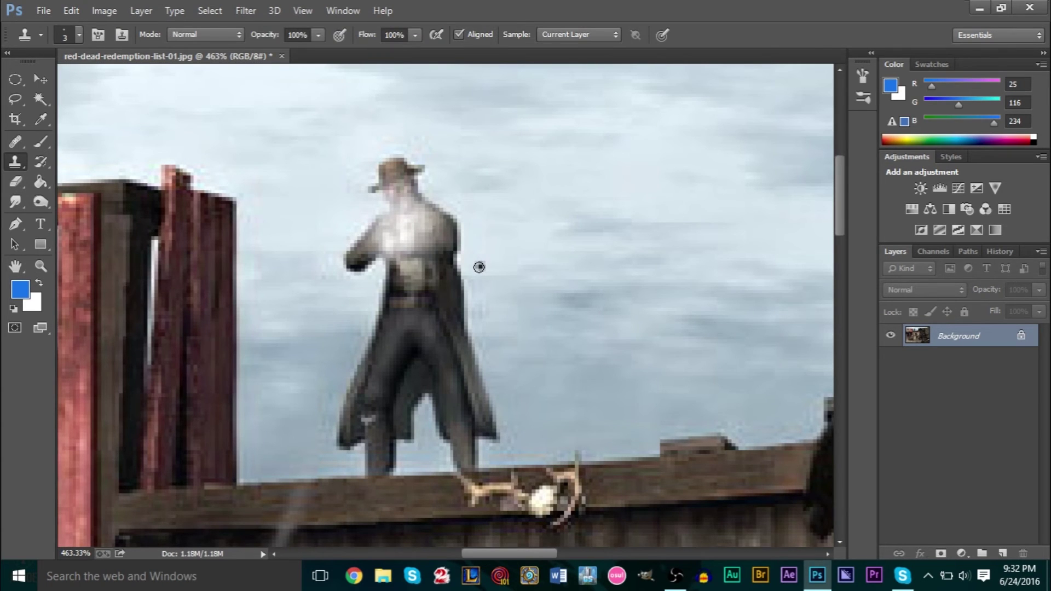
key(bracketright)
key(bracketright)
key(bracketright)
key(bracketright)
key(bracketright)
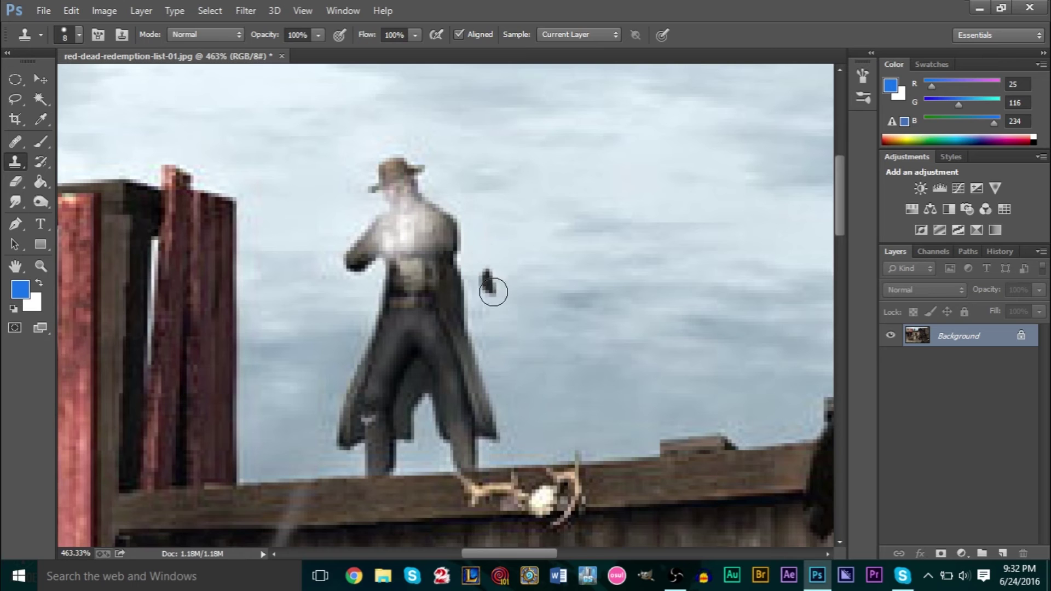
alt+click(524, 434)
mouse_move(500, 436)
mouse_down()
mouse_move(496, 410)
mouse_move(482, 382)
mouse_move(461, 227)
mouse_move(424, 193)
mouse_move(417, 162)
mouse_move(391, 168)
mouse_move(405, 172)
mouse_move(374, 168)
mouse_move(395, 168)
mouse_move(368, 187)
mouse_move(409, 181)
mouse_up()
alt+click(350, 160)
mouse_move(353, 241)
mouse_down()
mouse_move(386, 208)
mouse_move(460, 206)
mouse_move(357, 215)
mouse_up()
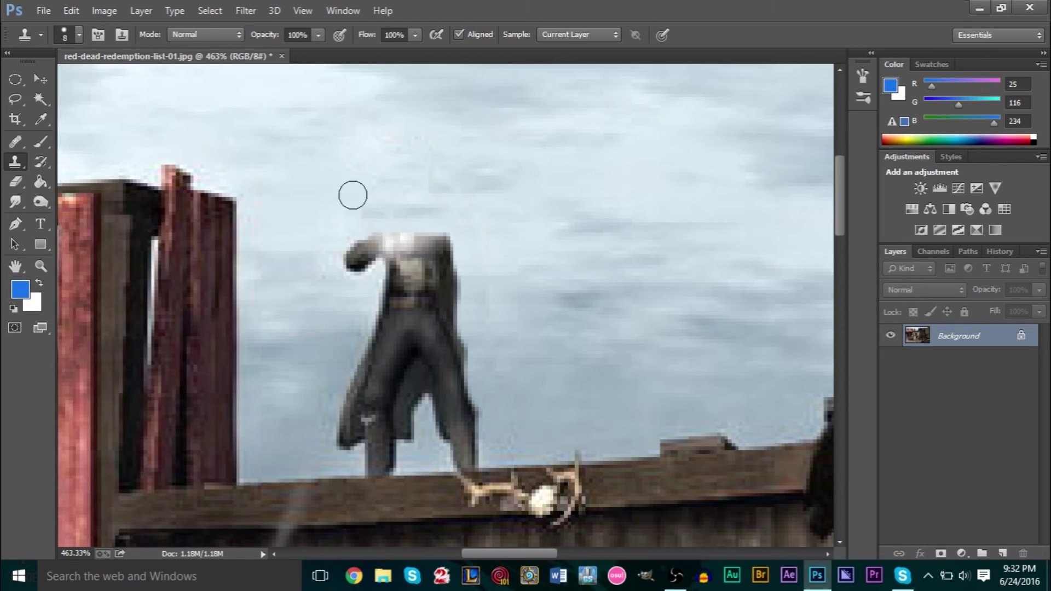
click(341, 237)
key(ctrl+z)
Blend the cloned sky above the figure's remaining torso with the Healing Brush Tool, raising its size to 8.
click(16, 143)
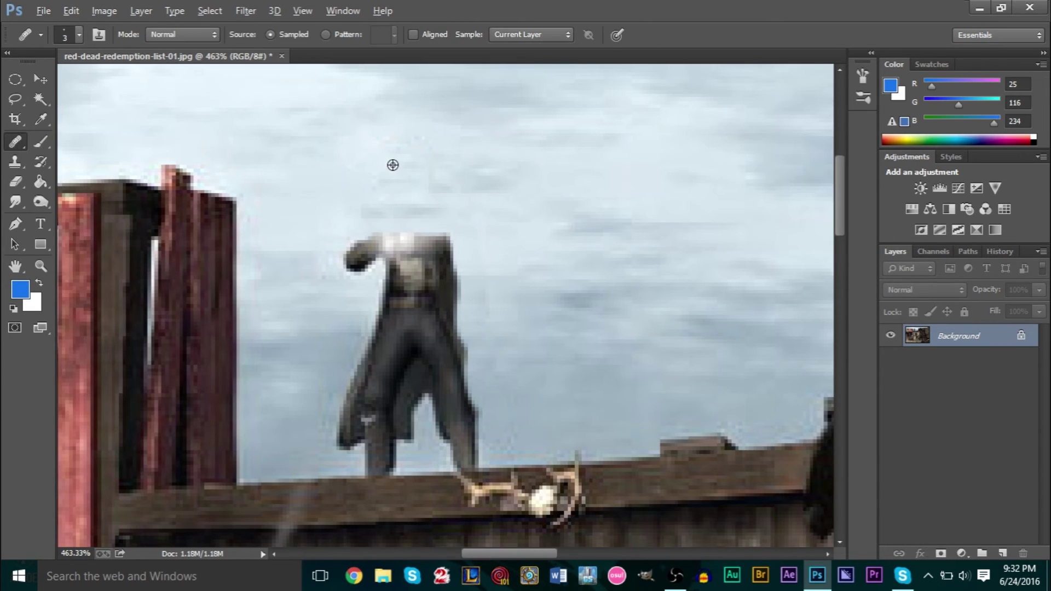
mouse_move(485, 181)
mouse_down()
mouse_move(476, 172)
mouse_move(484, 187)
mouse_move(500, 186)
mouse_up()
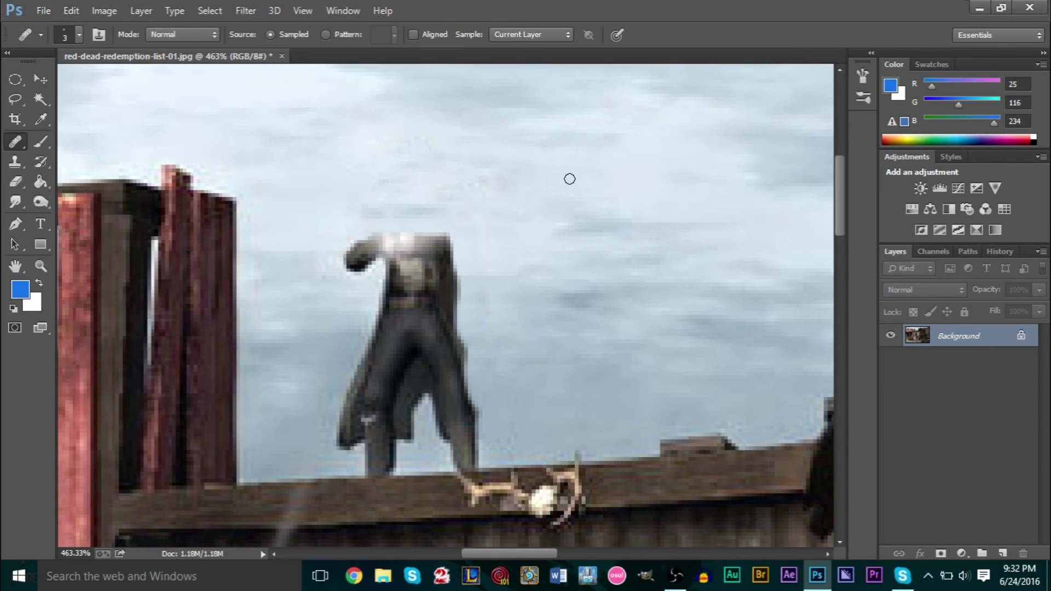
key(bracketright)
key(bracketright)
key(bracketright)
key(bracketright)
mouse_move(444, 183)
mouse_down()
mouse_move(371, 200)
mouse_move(397, 215)
mouse_move(462, 216)
mouse_move(472, 207)
mouse_move(399, 197)
mouse_up()
alt+click(567, 155)
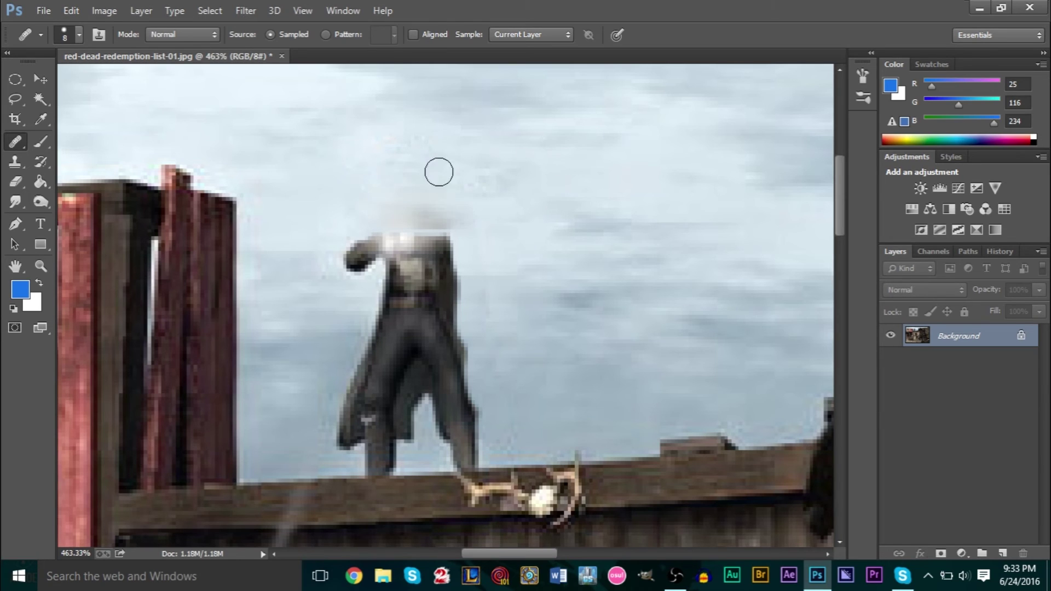
mouse_move(471, 190)
mouse_down()
mouse_move(366, 173)
mouse_move(463, 196)
mouse_up()
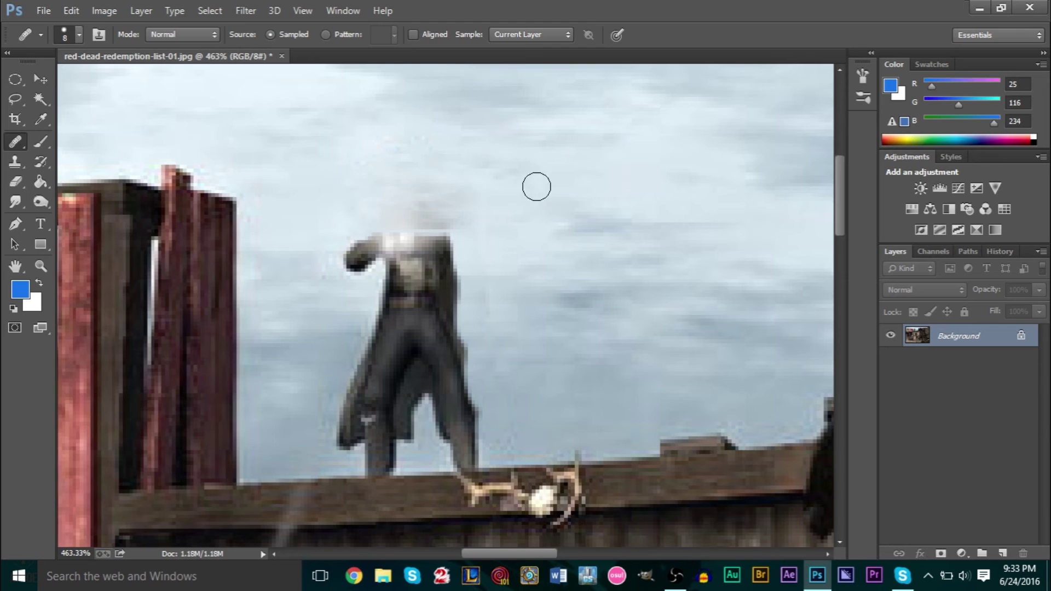
alt+click(401, 216)
mouse_move(378, 215)
mouse_down()
mouse_move(483, 221)
mouse_move(421, 218)
mouse_move(440, 198)
mouse_up()
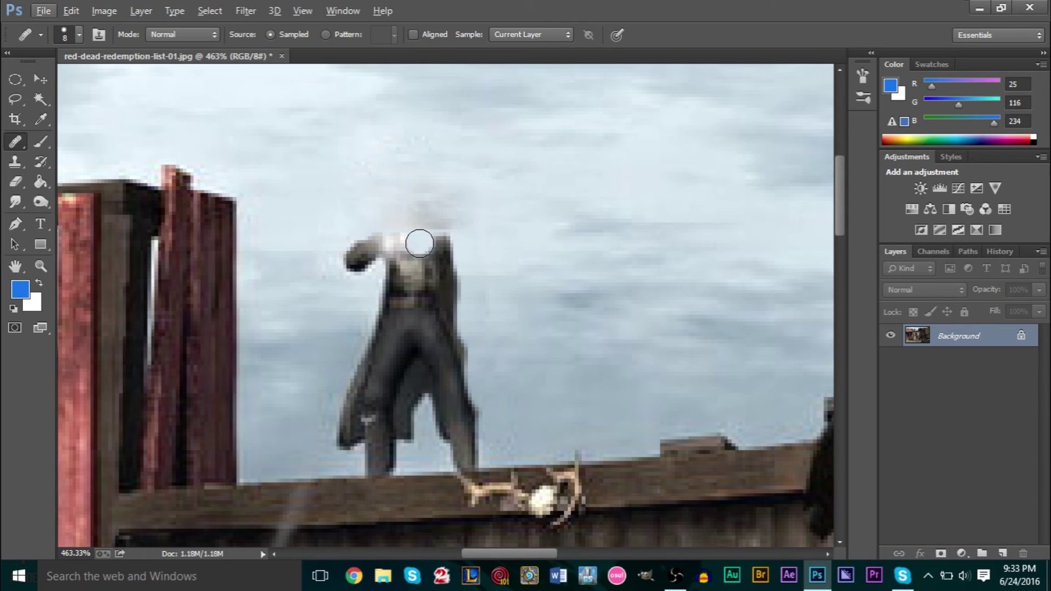
click(436, 300)
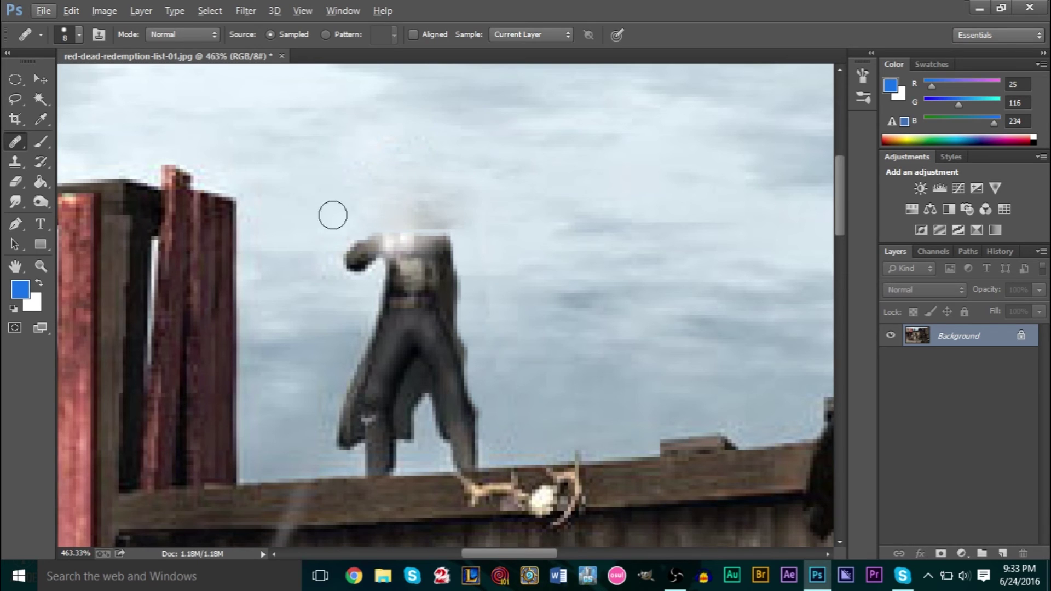
Clone sky over the figure's legs and the lower part of the coat with the Clone Stamp Tool.
click(15, 161)
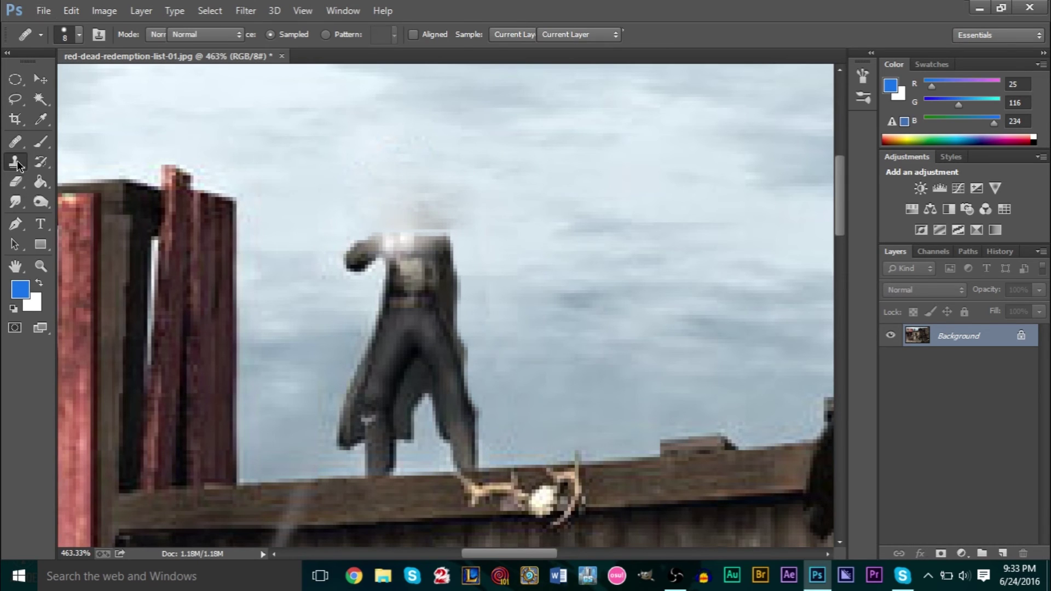
mouse_move(488, 422)
mouse_down()
mouse_move(471, 438)
mouse_move(414, 411)
mouse_up()
mouse_move(311, 406)
mouse_down()
mouse_move(357, 376)
mouse_move(328, 434)
mouse_move(352, 434)
mouse_move(355, 390)
mouse_up()
mouse_move(468, 403)
mouse_down()
mouse_move(367, 401)
mouse_move(408, 400)
mouse_up()
mouse_move(475, 423)
mouse_down()
mouse_move(373, 413)
mouse_move(439, 428)
mouse_move(370, 444)
mouse_move(496, 442)
mouse_move(386, 418)
mouse_move(431, 386)
mouse_up()
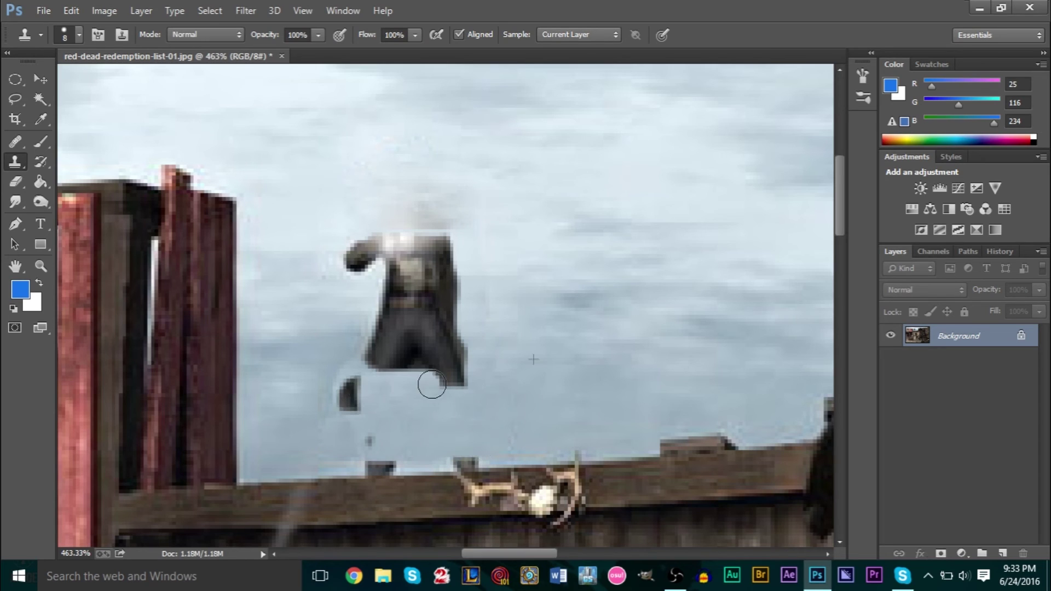
Clone sky over the leftover coat-tail patch and the rest of the figure's torso.
alt+click(302, 337)
mouse_move(327, 415)
mouse_down()
mouse_move(360, 372)
mouse_move(344, 365)
mouse_move(362, 391)
mouse_up()
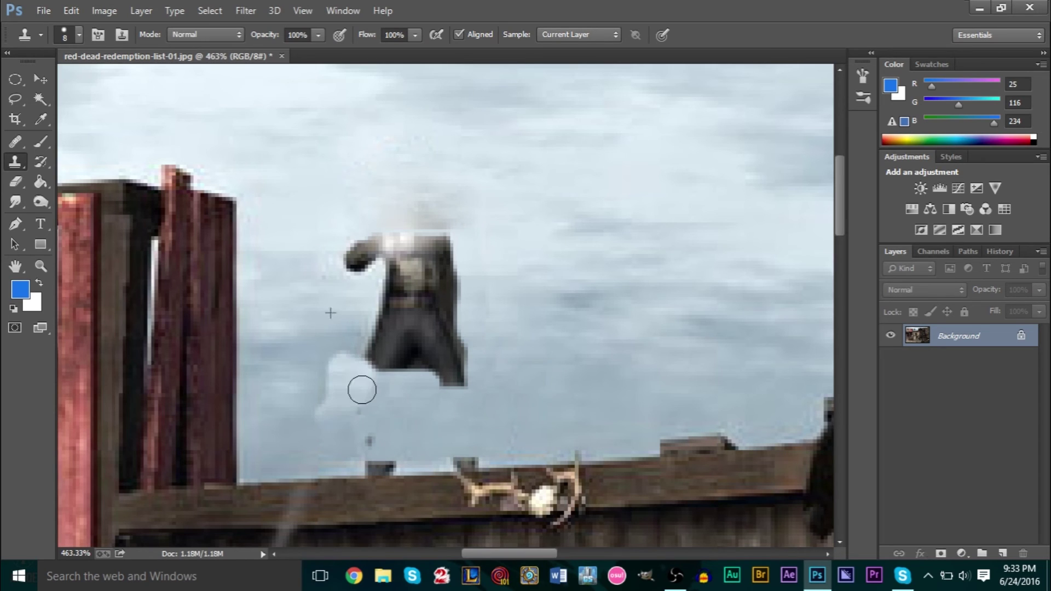
alt+click(289, 300)
drag(361, 347, 433, 337)
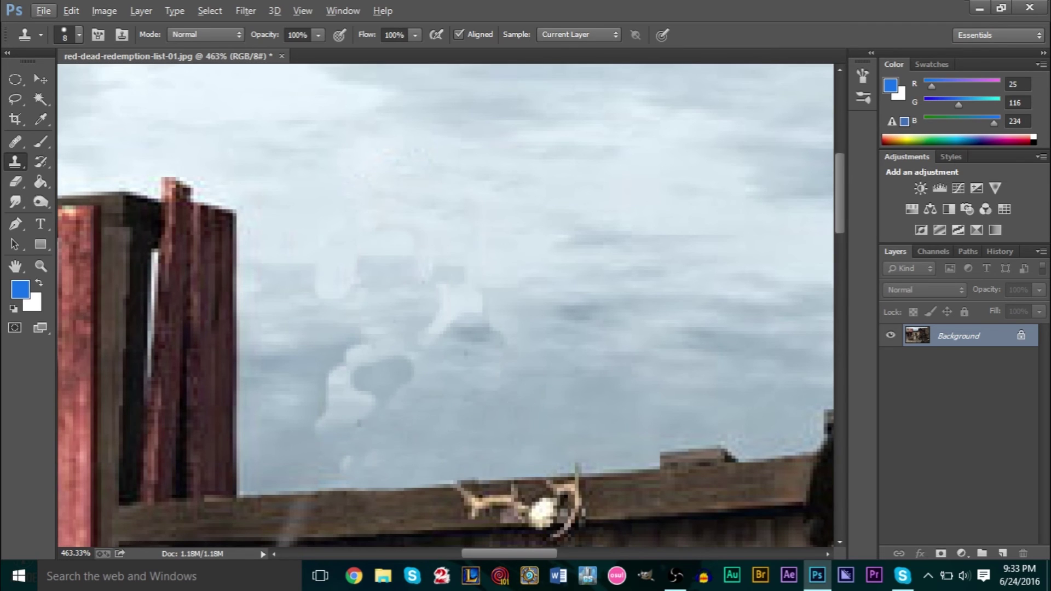
Heal the patchy cloned areas in the middle and lower sky with the Healing Brush Tool, sampling clean sky.
click(16, 142)
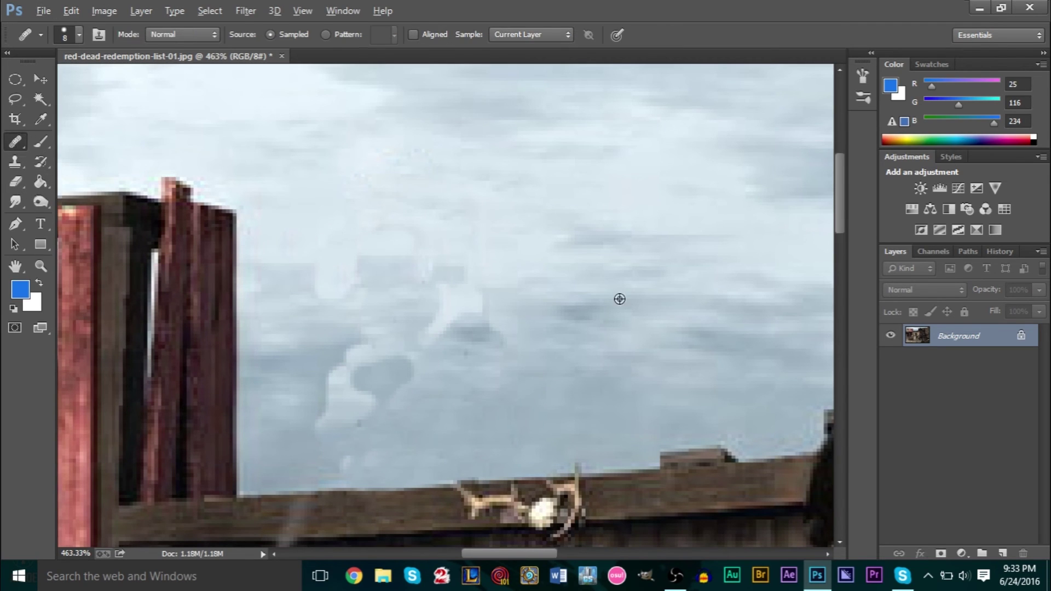
alt+click(554, 345)
mouse_move(477, 271)
mouse_down()
mouse_move(471, 310)
mouse_move(442, 326)
mouse_move(449, 267)
mouse_move(357, 235)
mouse_move(496, 314)
mouse_up()
alt+click(598, 371)
mouse_move(347, 434)
mouse_down()
mouse_move(364, 413)
mouse_move(367, 340)
mouse_move(383, 356)
mouse_up()
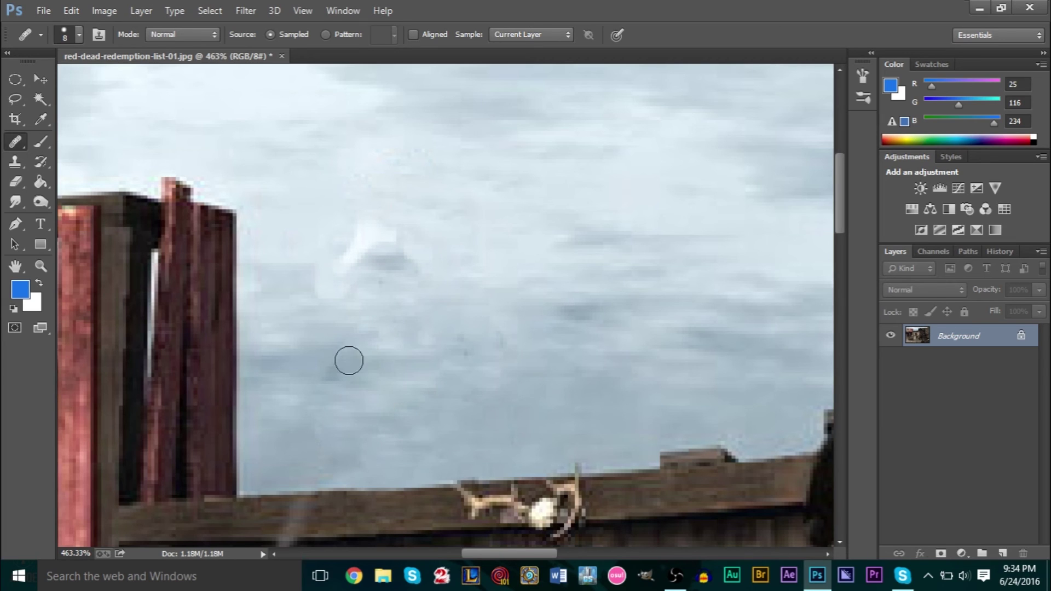
Heal the bright cloned patches in the upper sky beside the red boards, sampling clear sky around them.
alt+click(280, 226)
drag(325, 312, 373, 234)
alt+click(519, 237)
mouse_move(383, 270)
mouse_down()
mouse_move(475, 259)
mouse_move(322, 241)
mouse_up()
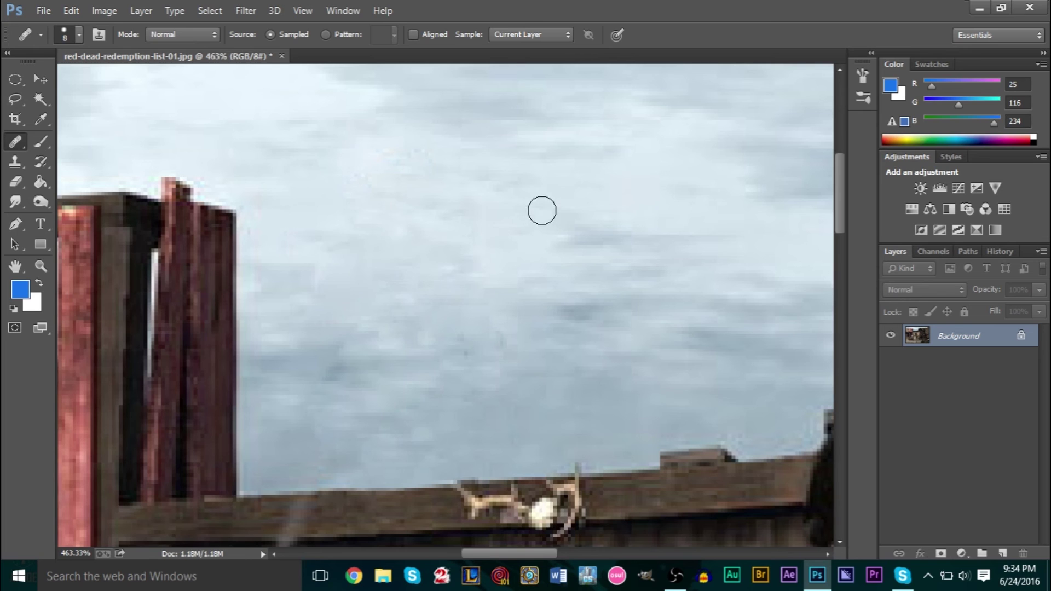
alt+click(514, 202)
mouse_move(418, 230)
mouse_down()
mouse_move(318, 231)
mouse_move(502, 220)
mouse_move(345, 189)
mouse_up()
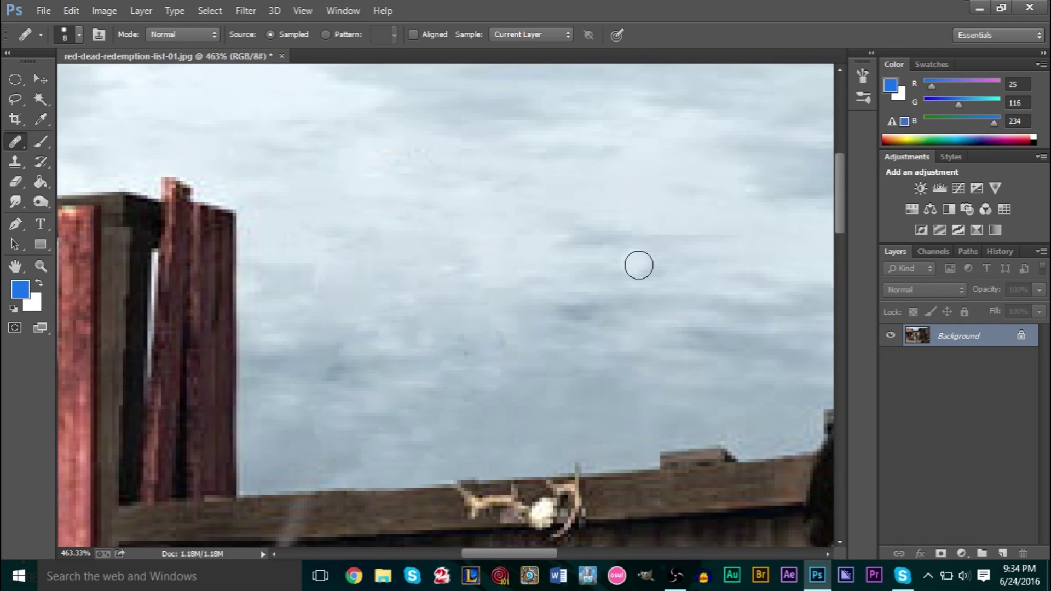
Heal the small dark specks in the sky above the antler skull, sampling smooth sky near the roofline.
alt+click(538, 389)
mouse_move(310, 405)
mouse_down()
mouse_move(361, 321)
mouse_move(323, 439)
mouse_up()
click(637, 351)
click(669, 354)
drag(499, 340, 480, 372)
mouse_move(504, 270)
mouse_down()
mouse_move(377, 280)
mouse_move(331, 331)
mouse_up()
alt+click(584, 398)
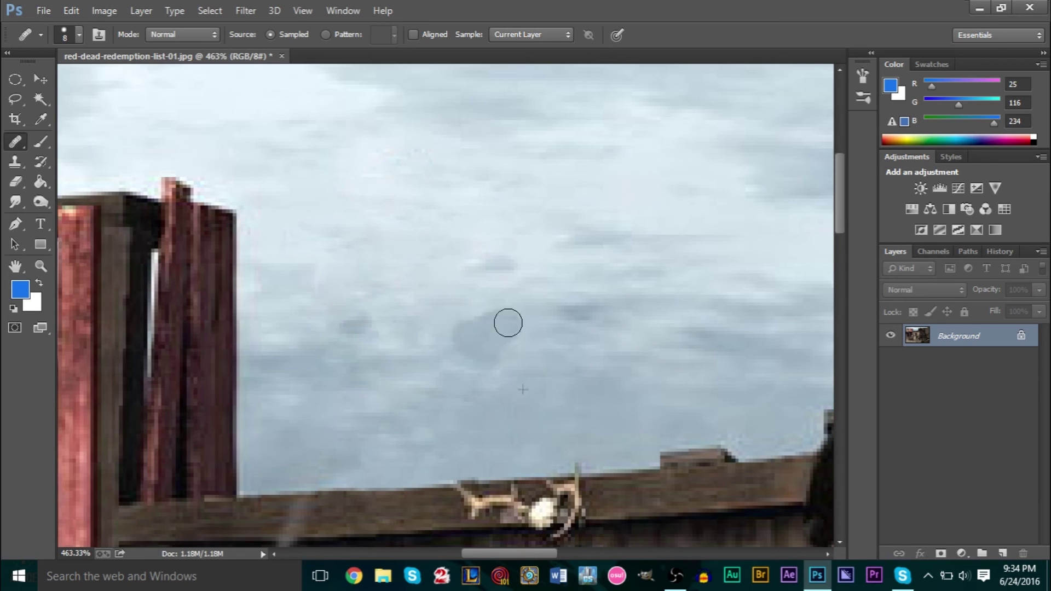
alt+click(471, 312)
click(528, 271)
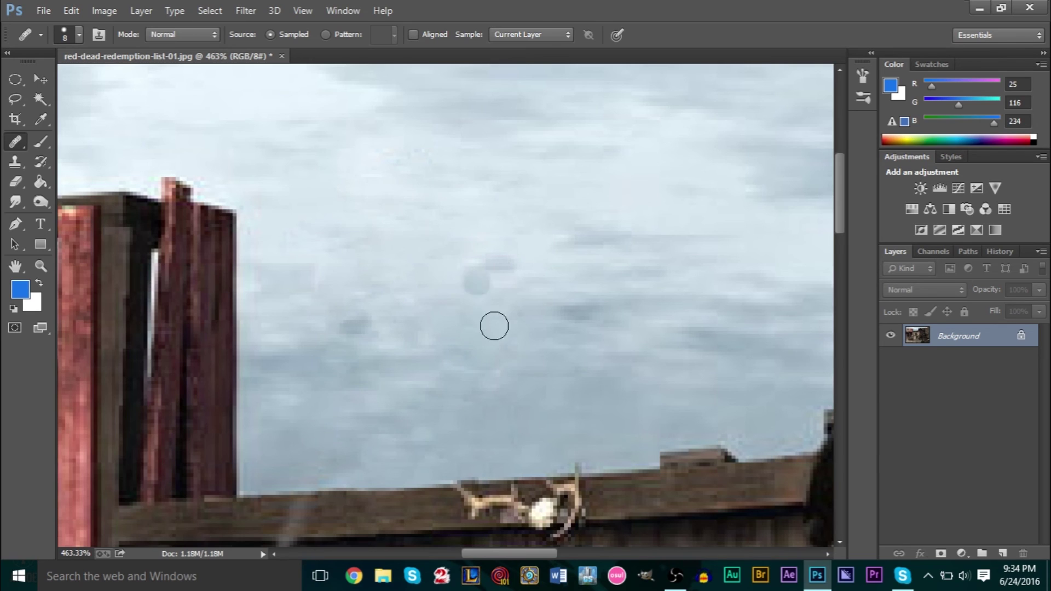
Even out the remaining dark smudges in the sky between the red boards and the antler skull with healing strokes.
alt+click(412, 257)
click(362, 328)
click(452, 344)
click(402, 397)
alt+click(346, 404)
click(351, 329)
click(347, 406)
click(355, 383)
alt+click(308, 408)
drag(353, 421, 369, 389)
alt+click(300, 386)
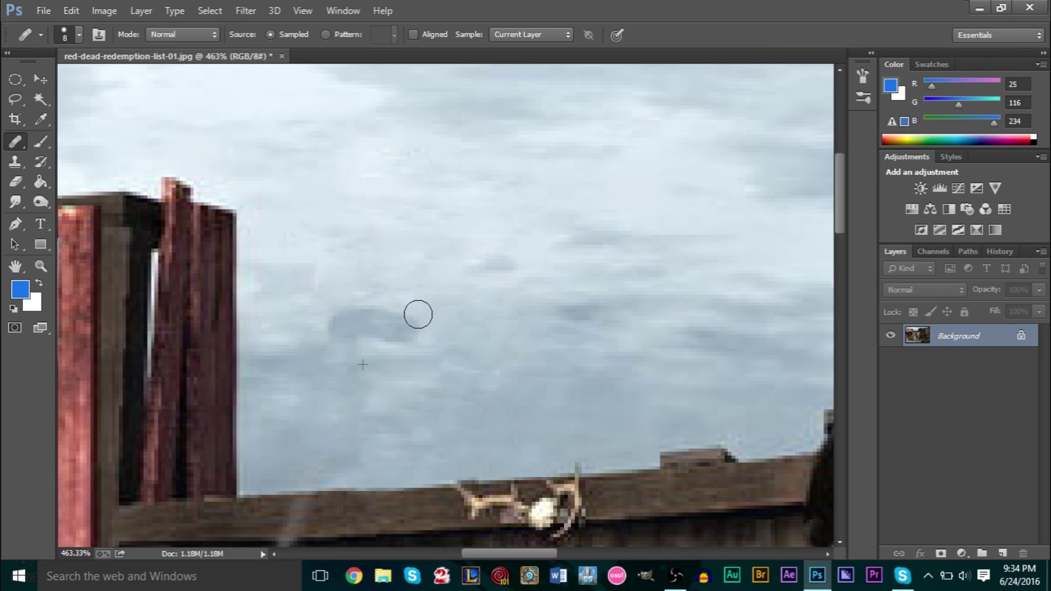
Examine the retouched sky above the wooden building, both up close and in the whole image.
scroll(512, 394, down, 5)
scroll(463, 440, down, 2)
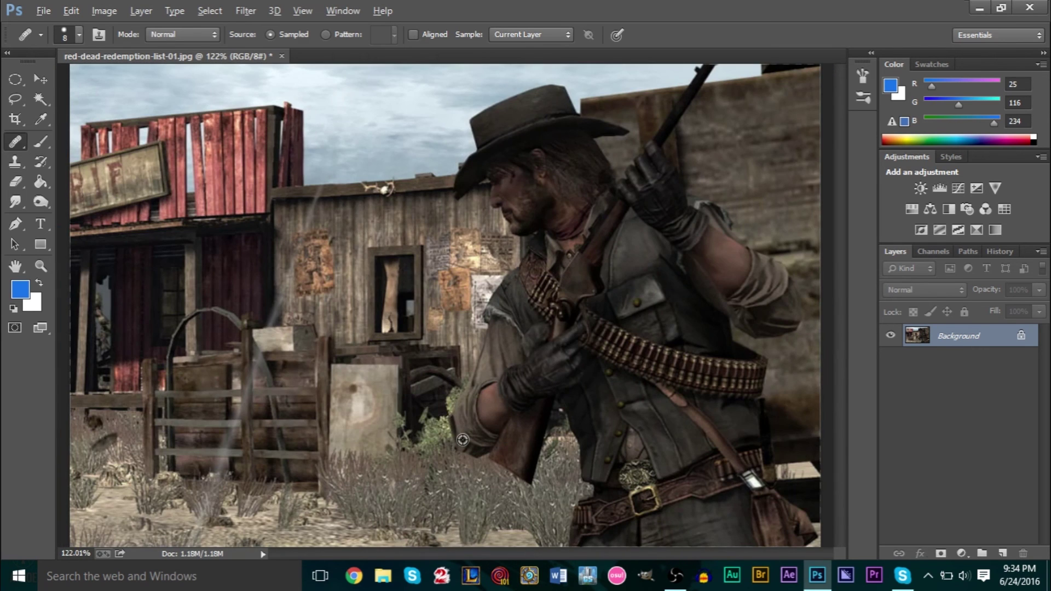
scroll(334, 164, up, 5)
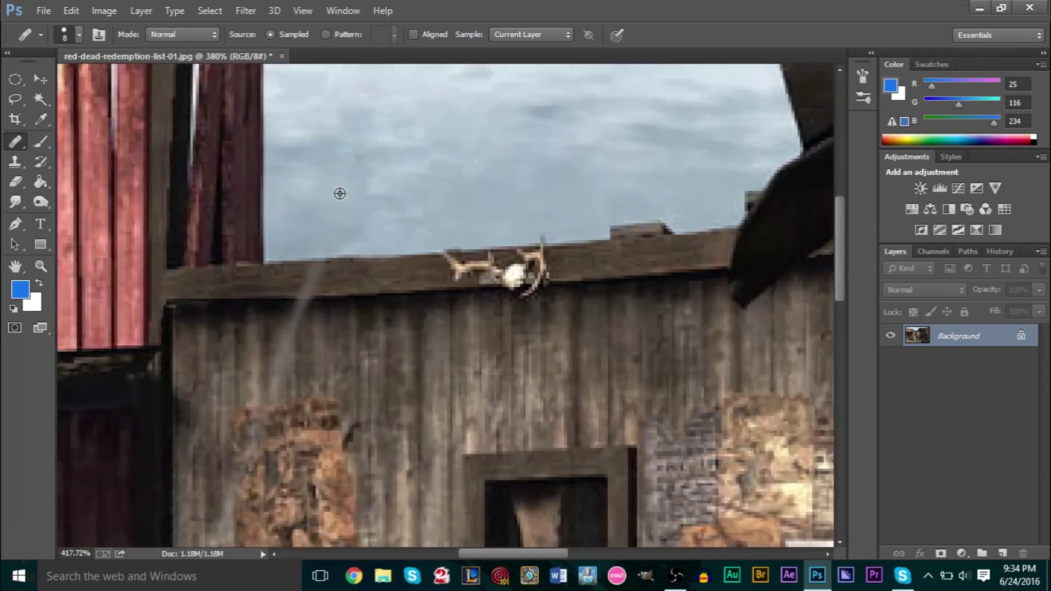
scroll(435, 286, up, 3)
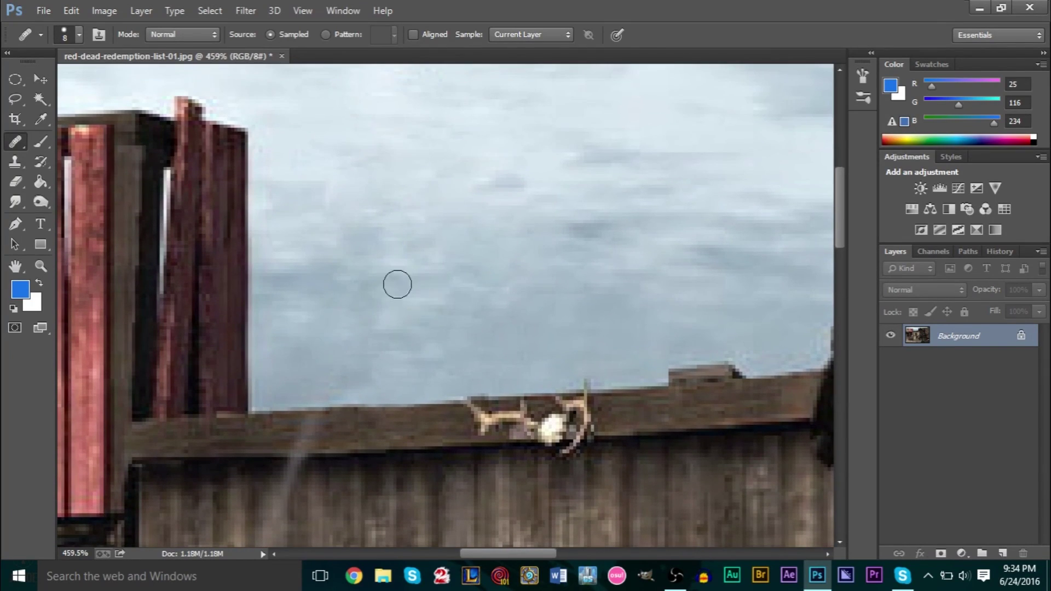
scroll(450, 356, down, 2)
scroll(450, 356, down, 3)
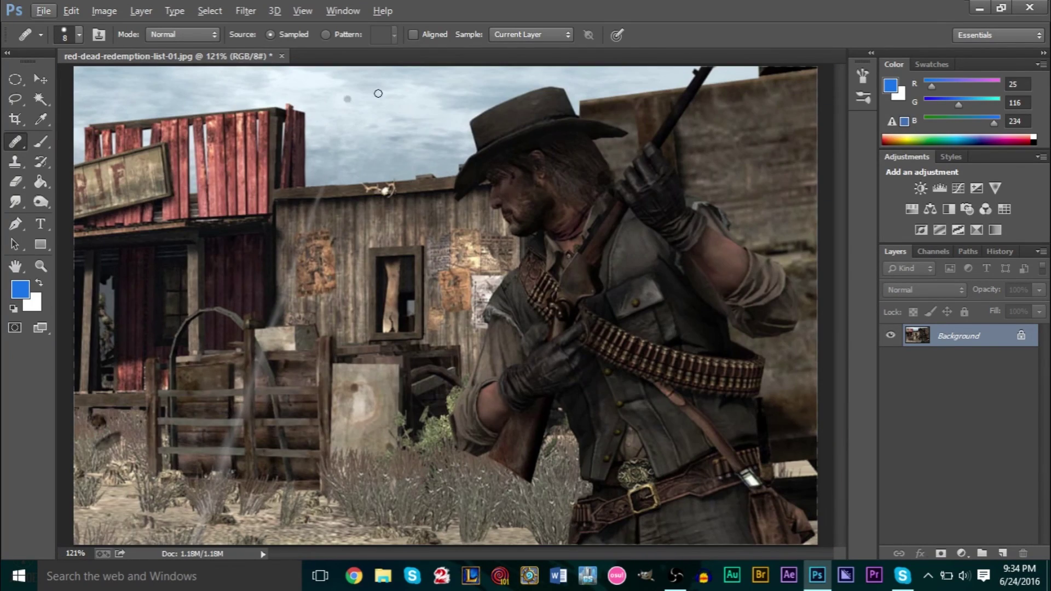
scroll(352, 172, up, 4)
scroll(380, 195, down, 5)
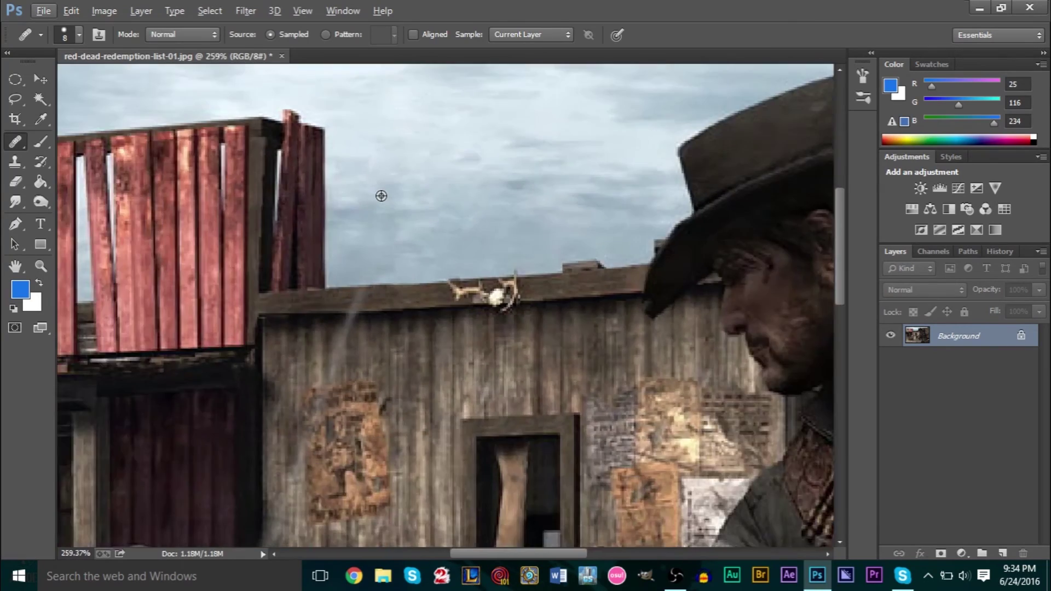
scroll(327, 203, up, 4)
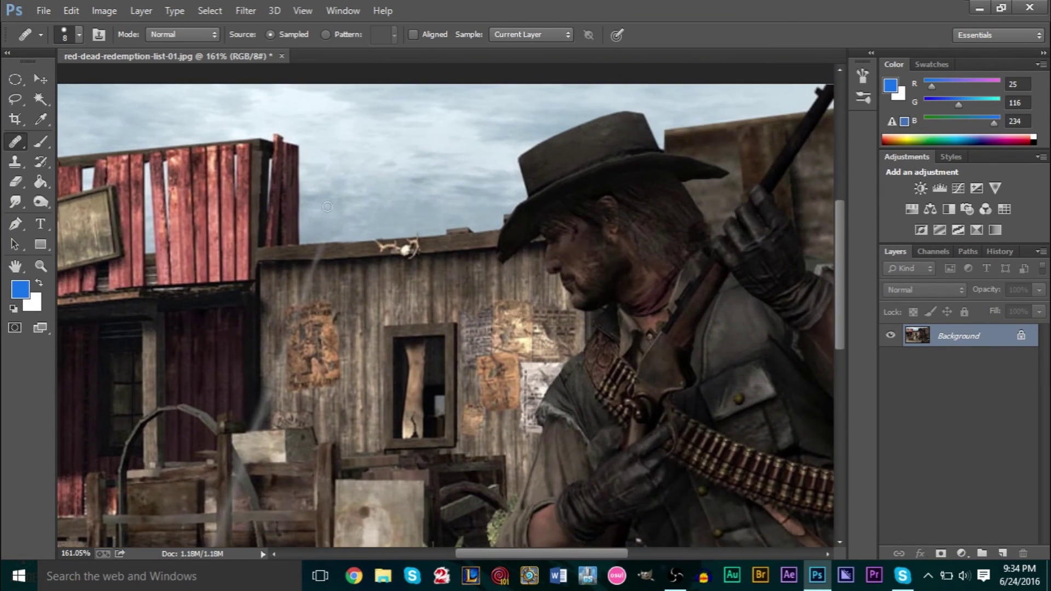
scroll(328, 224, down, 2)
scroll(328, 225, down, 2)
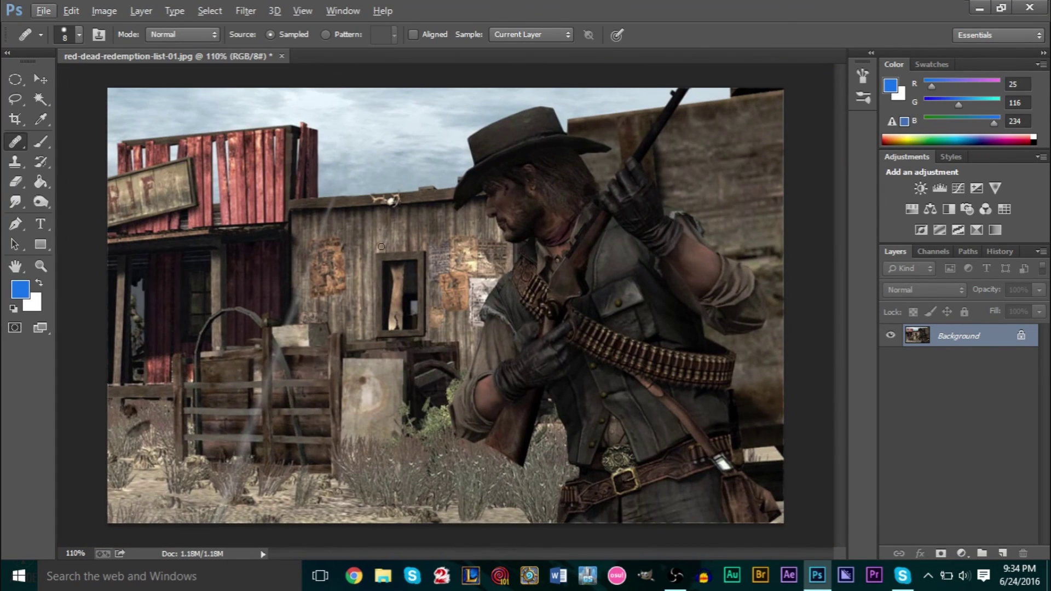